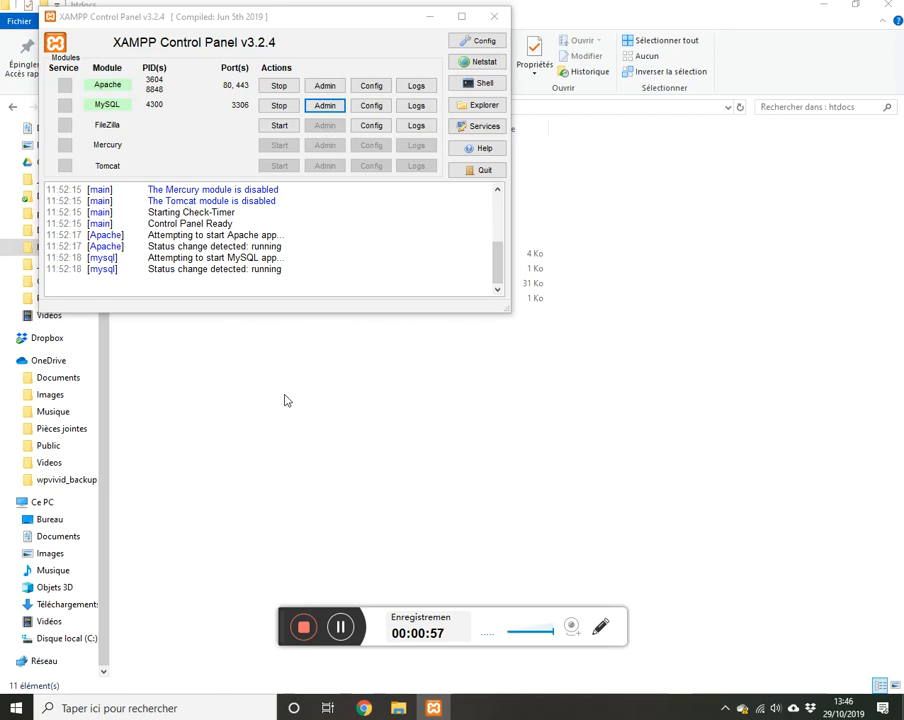
Step: Inspect wordpress-5.2.3-fr_FR.zip in C:\DIVI down to its wordpress folder, then return to htdocs
left_click(210, 369)
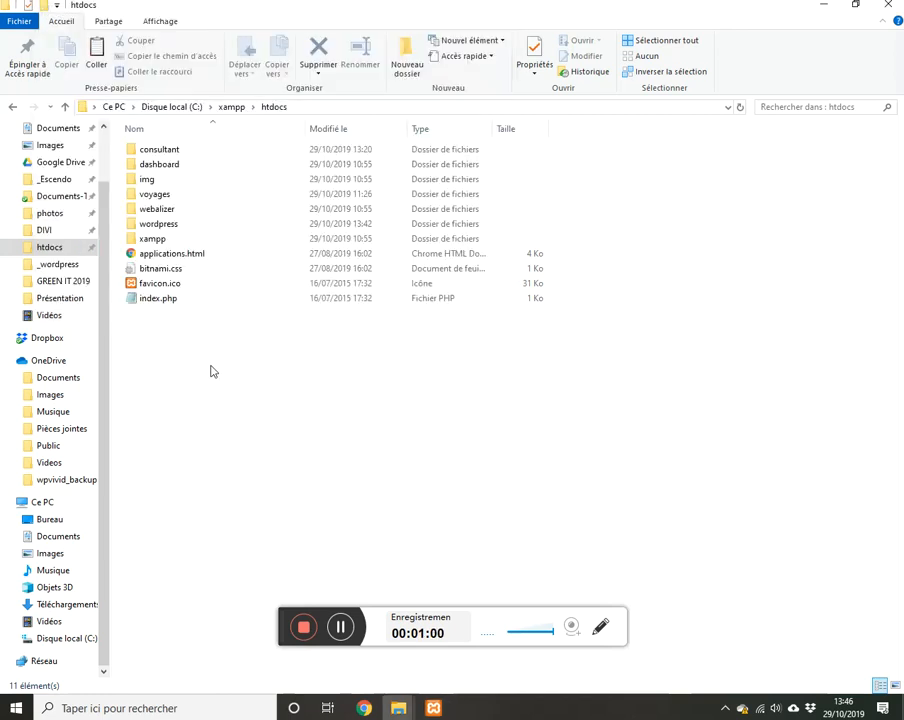
left_click(28, 231)
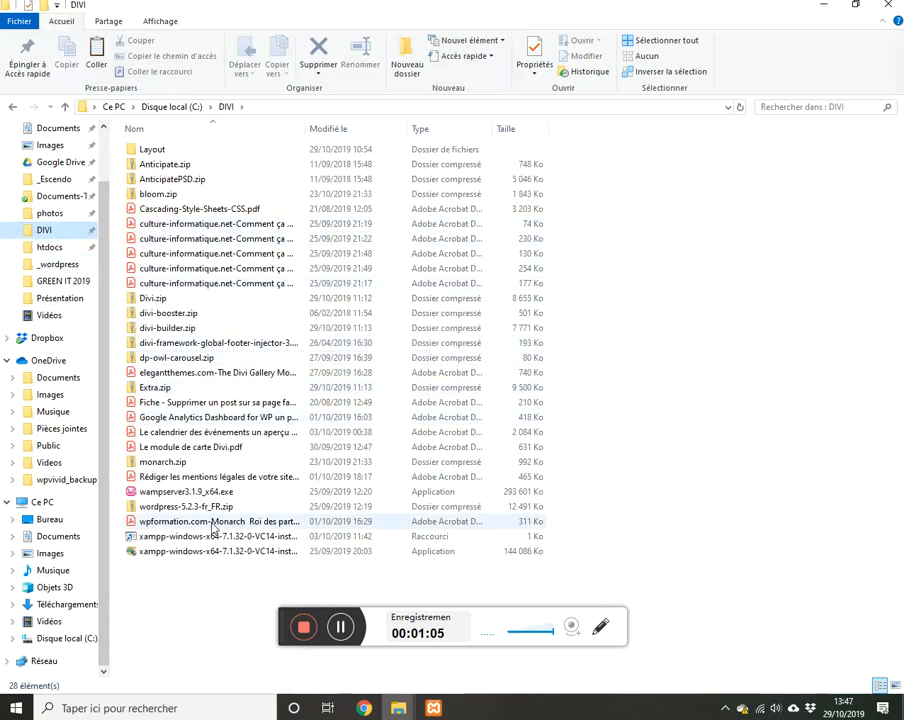
left_click(157, 512)
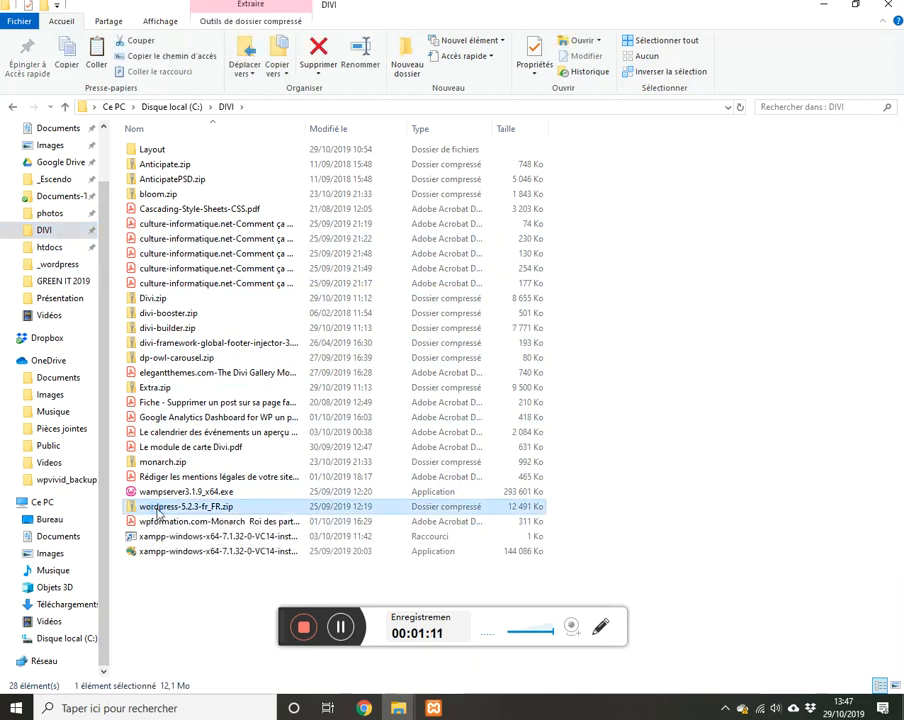
double_click(157, 511)
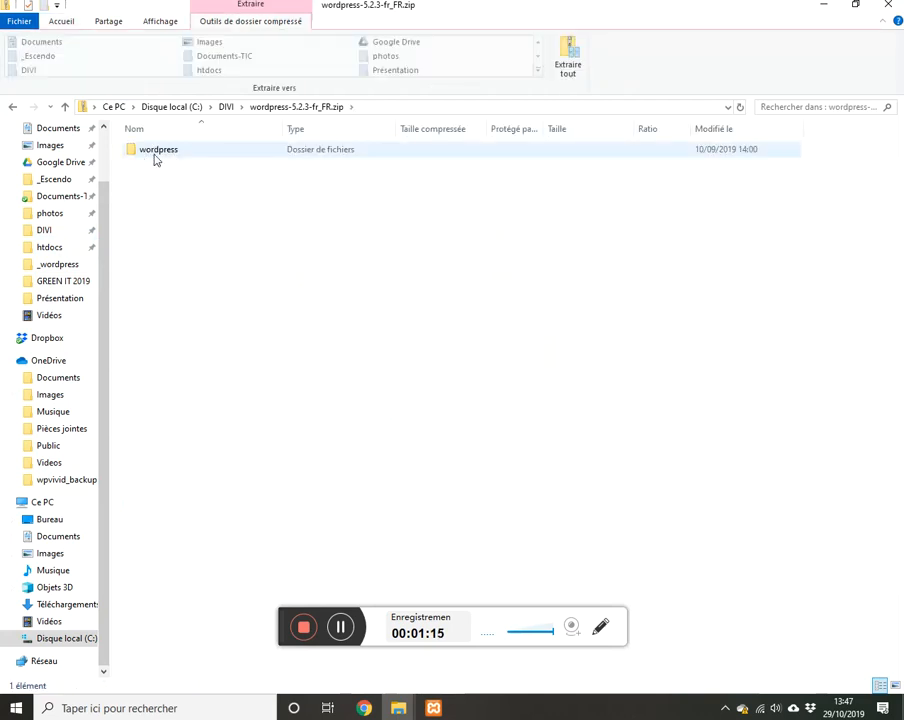
left_click(132, 153)
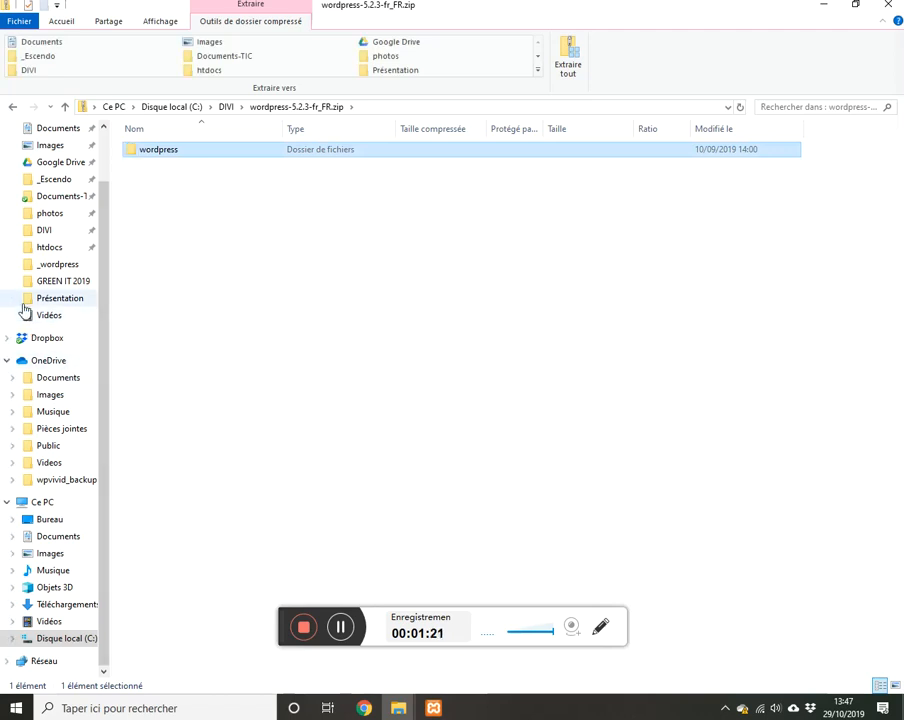
left_click(45, 248)
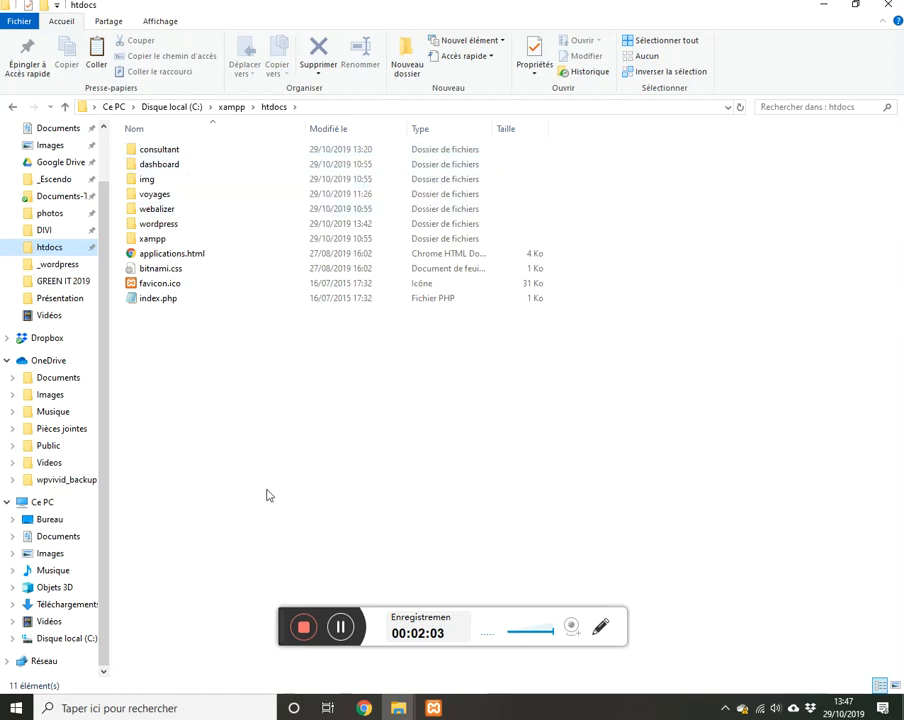
Step: Open phpMyAdmin from the XAMPP control panel and show its databases list
left_click(433, 708)
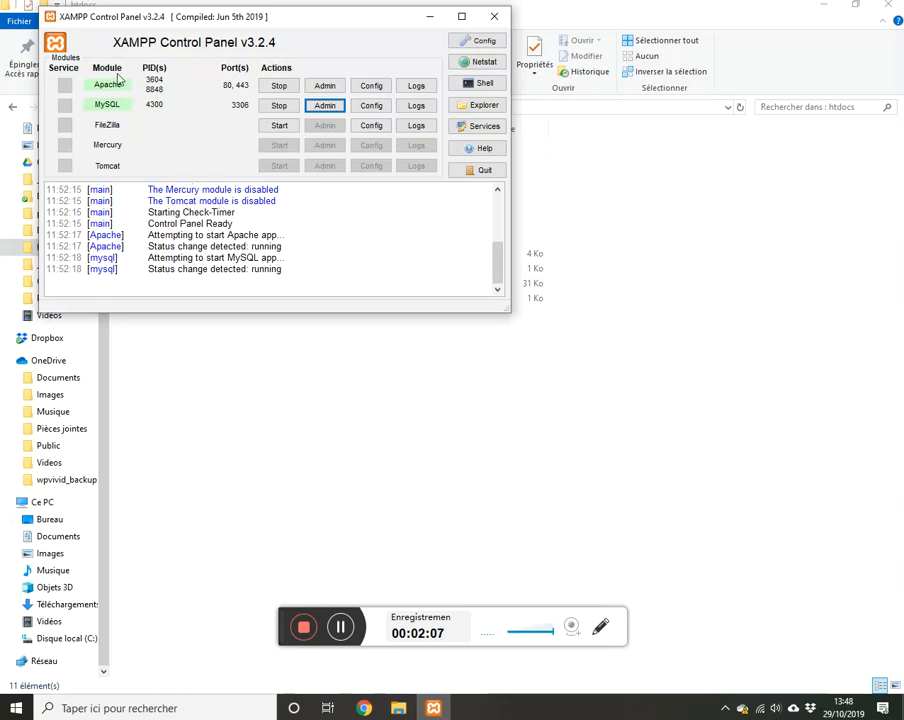
left_click(324, 105)
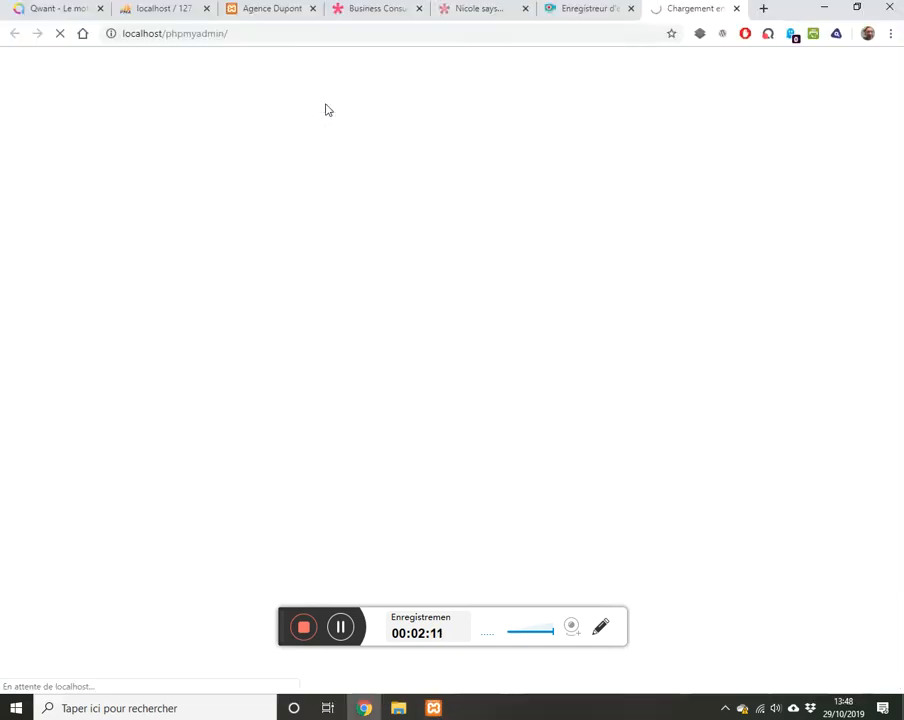
left_click(252, 33)
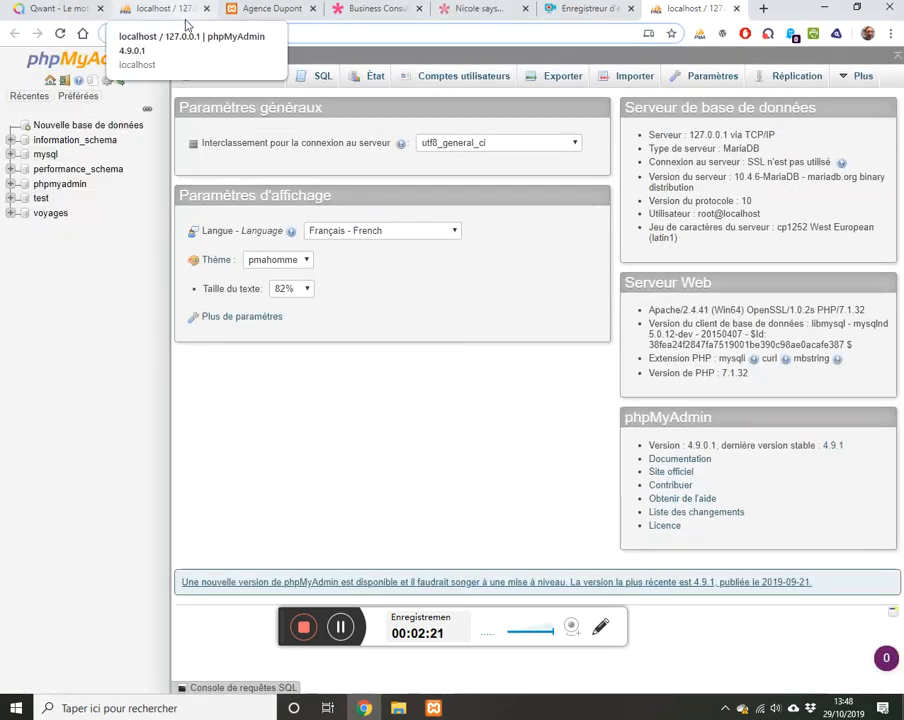
left_click(232, 81)
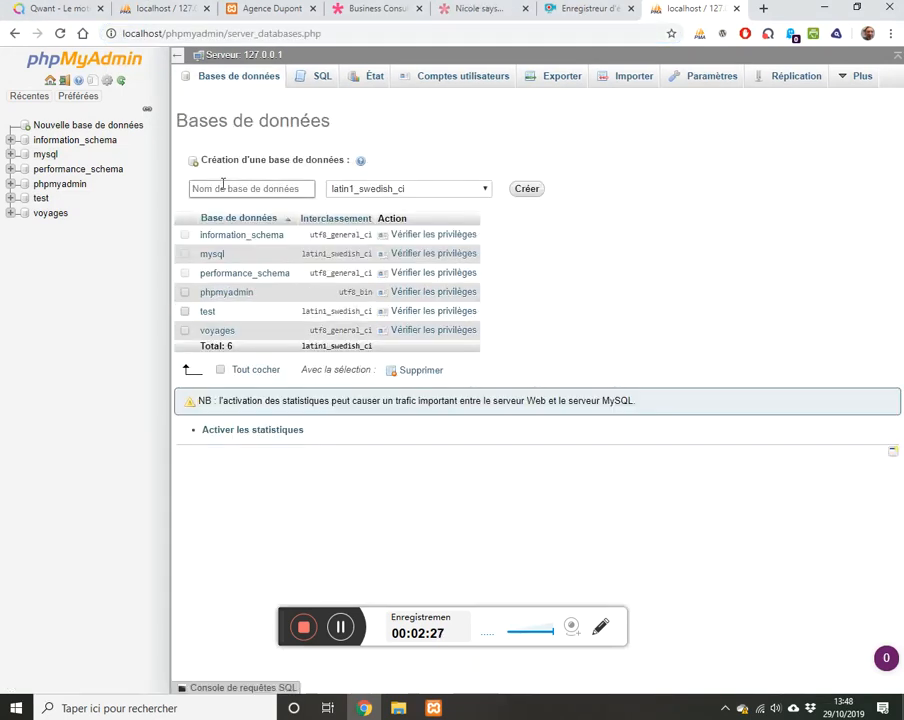
Step: Create the database 'consultant' with utf8_general_ci collation
type("consultant")
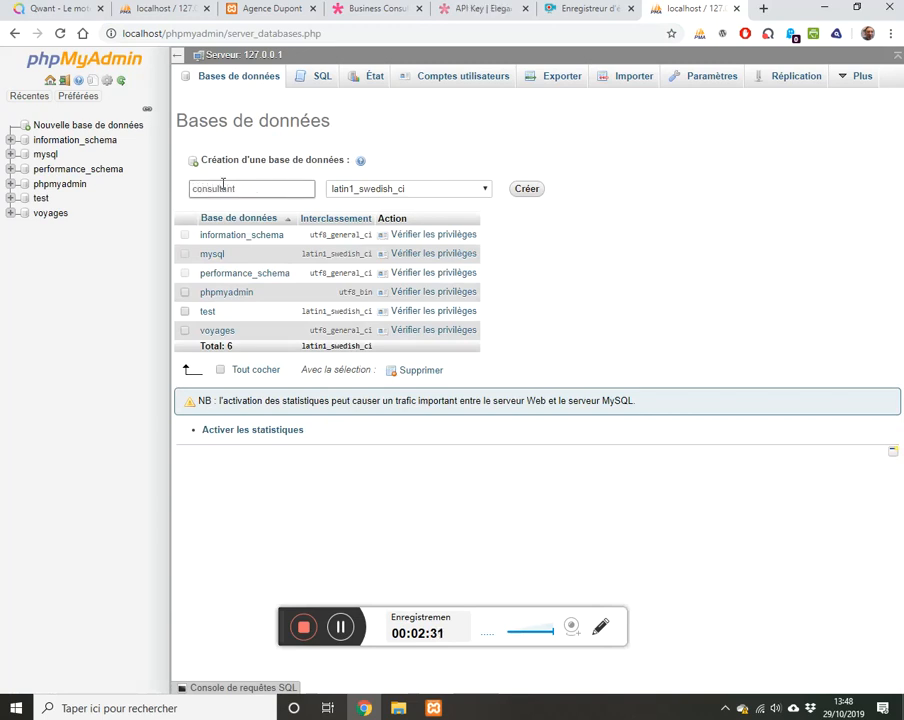
left_click(483, 189)
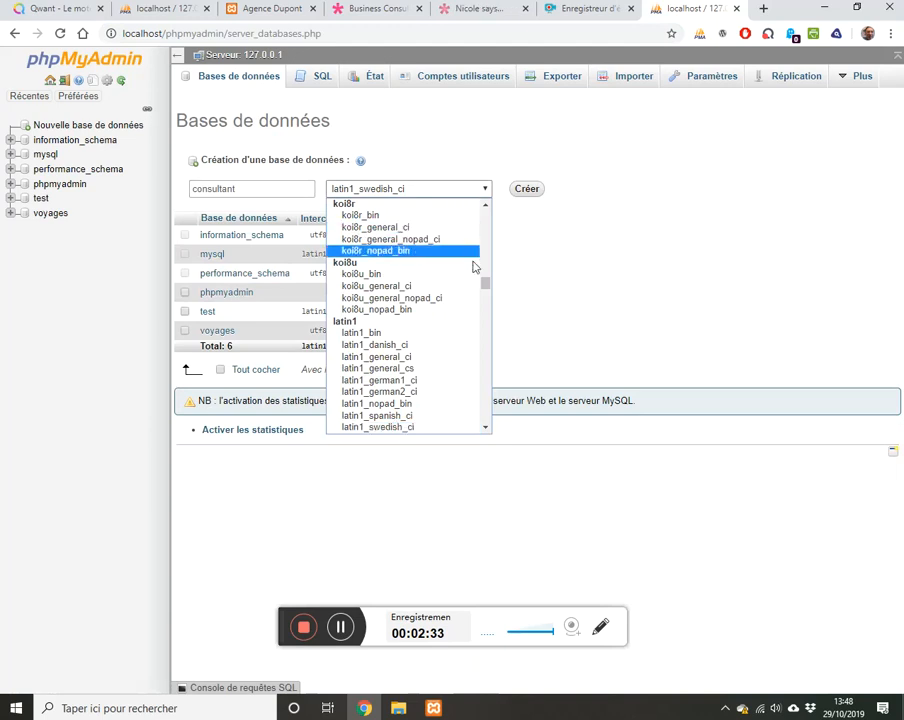
left_click_drag(485, 284, 484, 388)
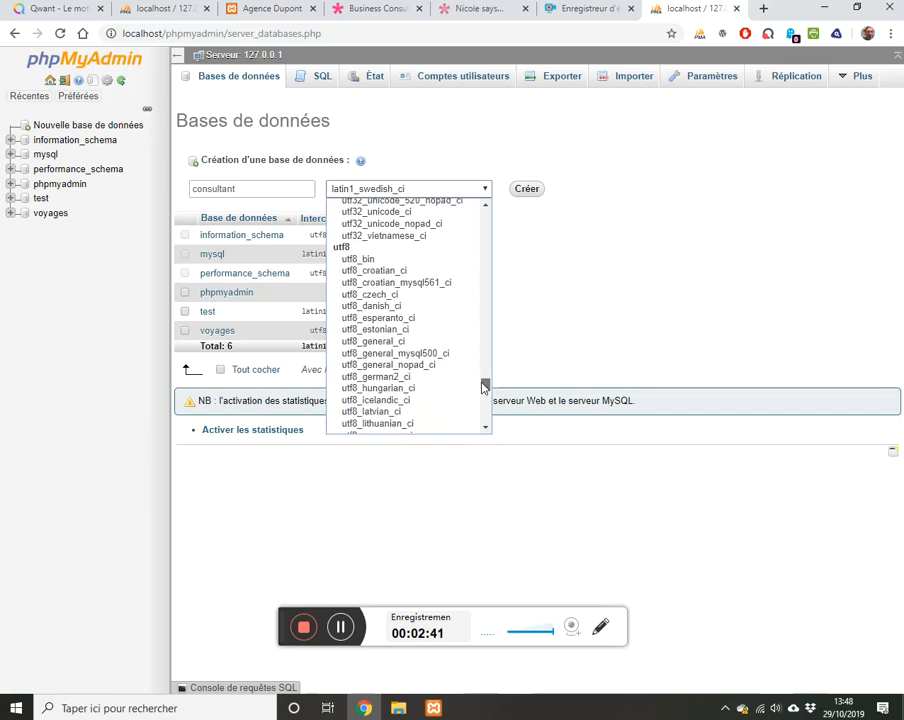
left_click(413, 342)
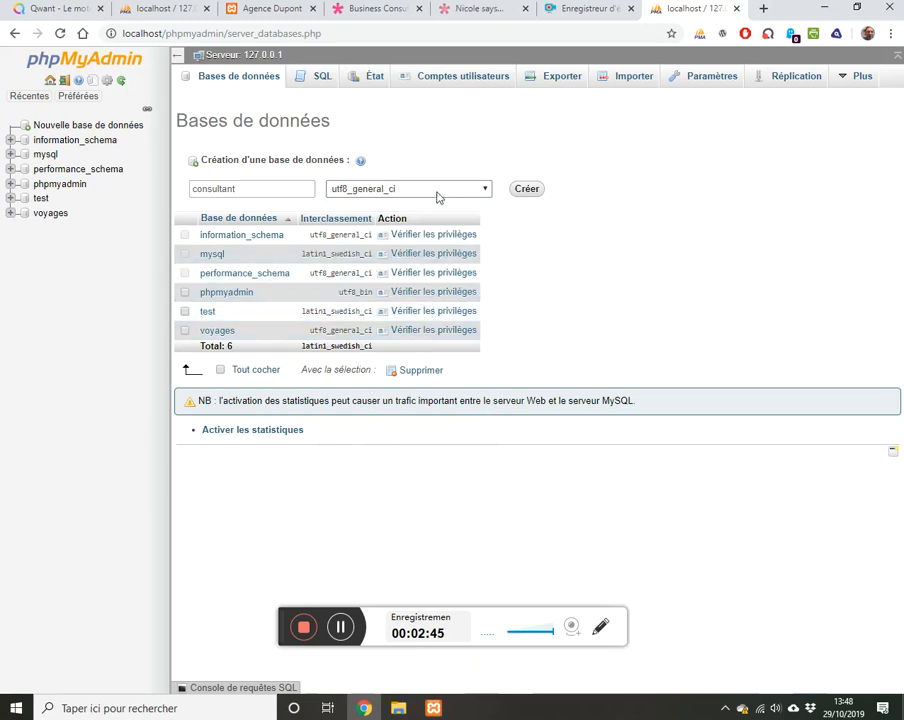
left_click(524, 192)
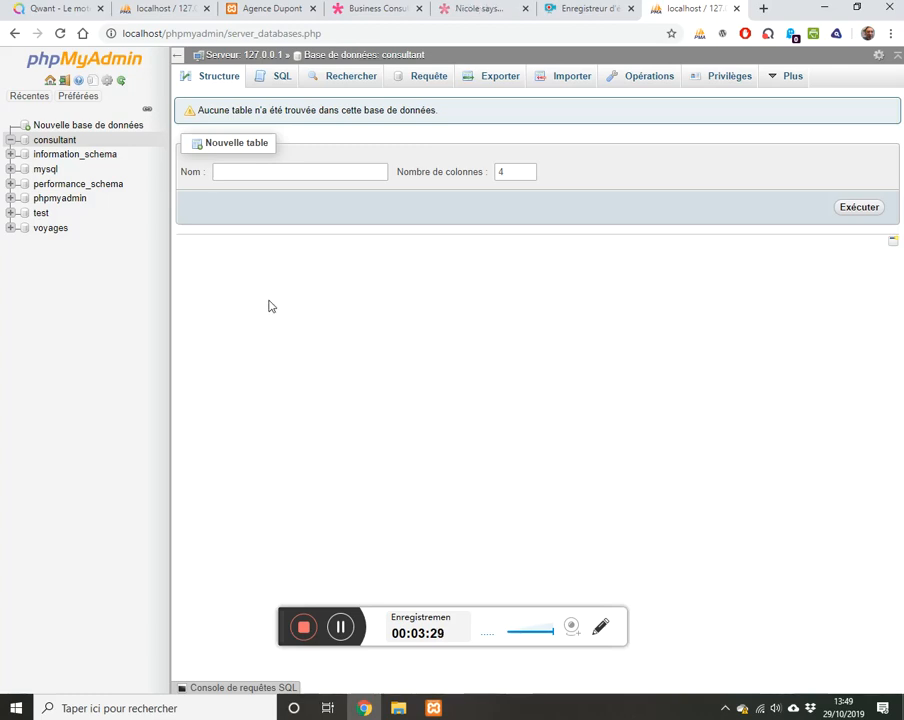
mouse_move(401, 711)
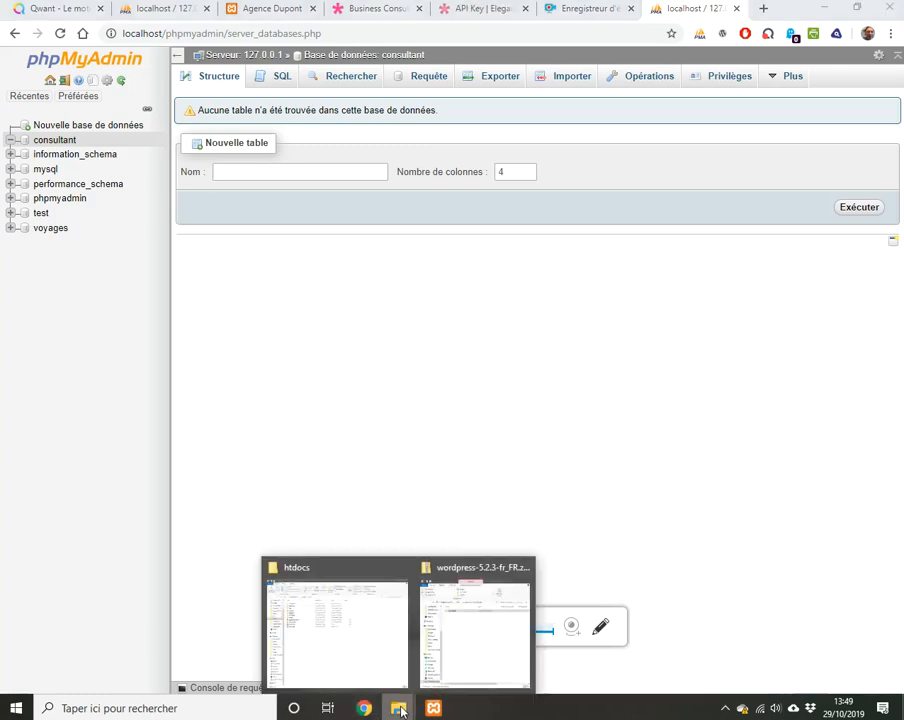
left_click(352, 618)
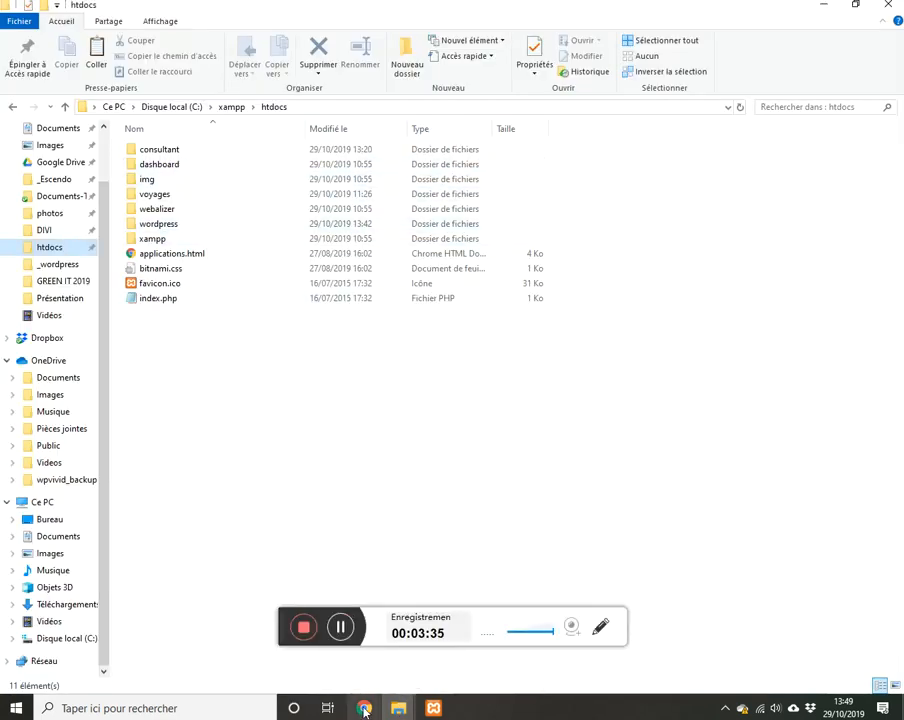
mouse_move(365, 711)
left_click(362, 585)
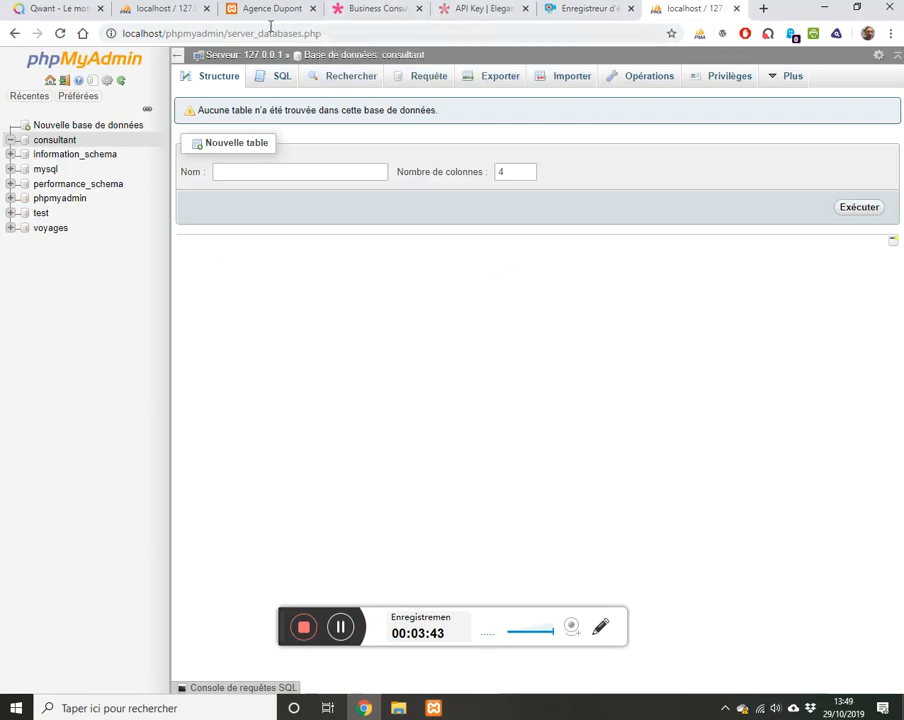
left_click(325, 31)
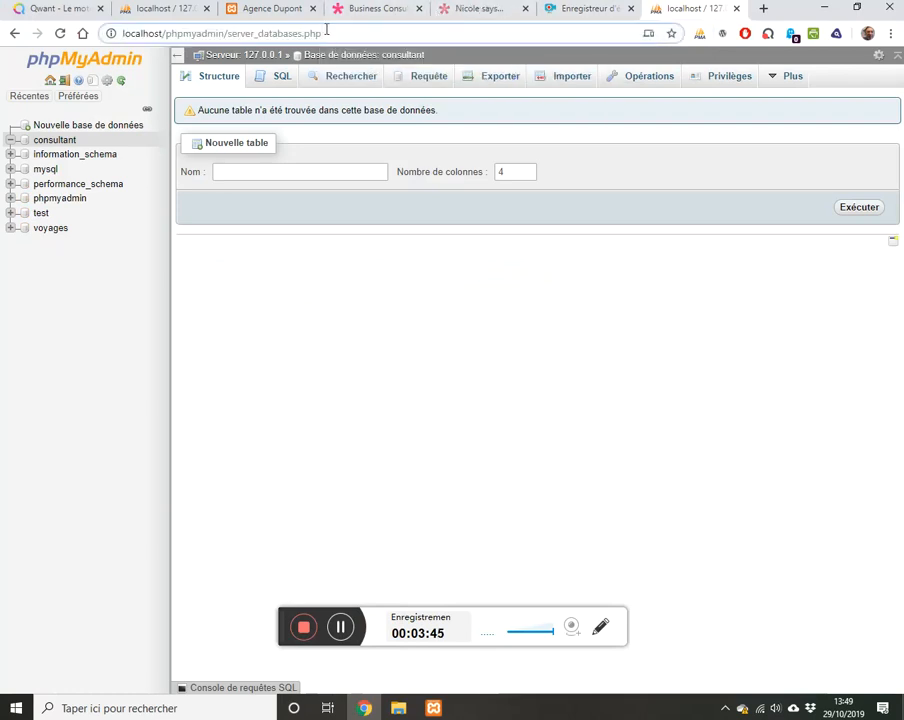
Step: Load localhost/consultant in the browser to reach the WordPress setup-config page
left_click(326, 30)
key("BackSpace")
key("BackSpace")
key("BackSpace")
key("BackSpace")
key("BackSpace")
key("BackSpace")
key("BackSpace")
key("BackSpace")
key("BackSpace")
key("BackSpace")
key("BackSpace")
key("BackSpace")
key("BackSpace")
key("BackSpace")
key("BackSpace")
key("BackSpace")
key("BackSpace")
key("BackSpace")
key("BackSpace")
key("BackSpace")
key("BackSpace")
key("BackSpace")
key("BackSpace")
key("BackSpace")
key("BackSpace")
key("BackSpace")
key("BackSpace")
key("BackSpace")
key("BackSpace")
key("BackSpace")
key("BackSpace")
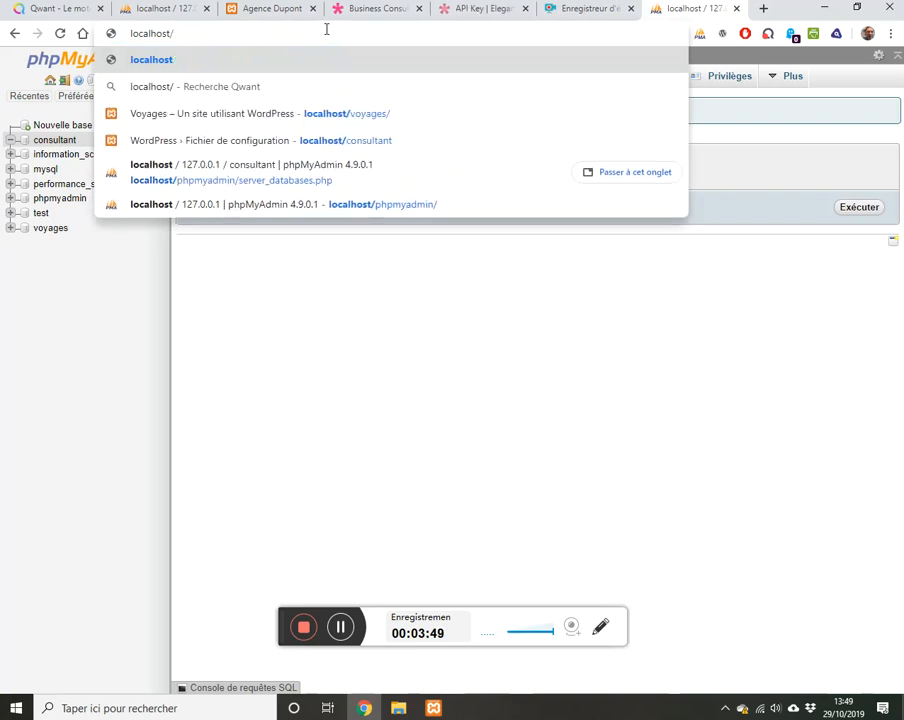
type("consul")
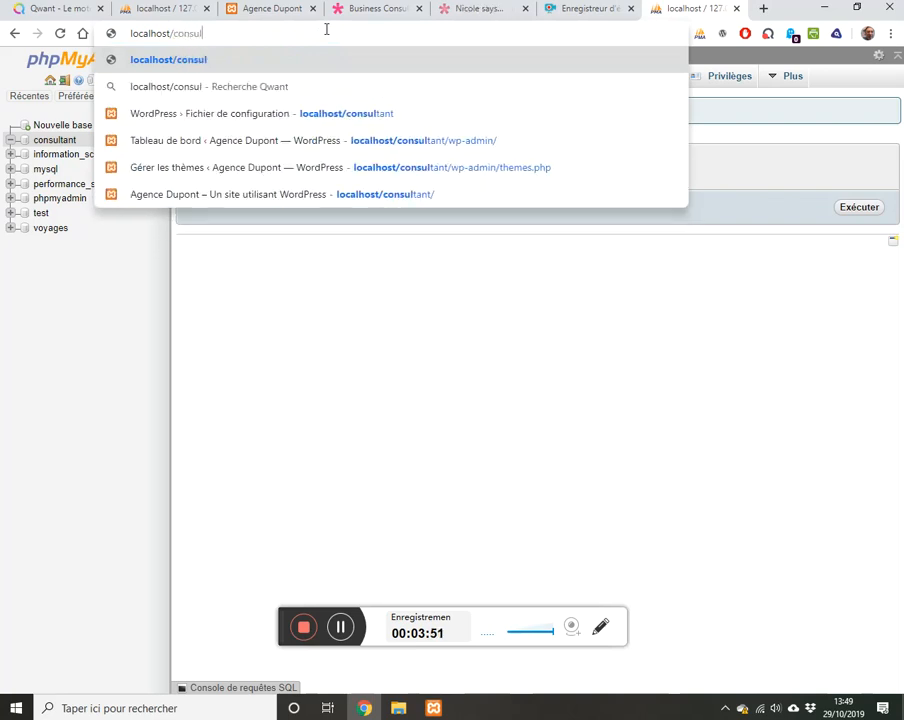
type("tant")
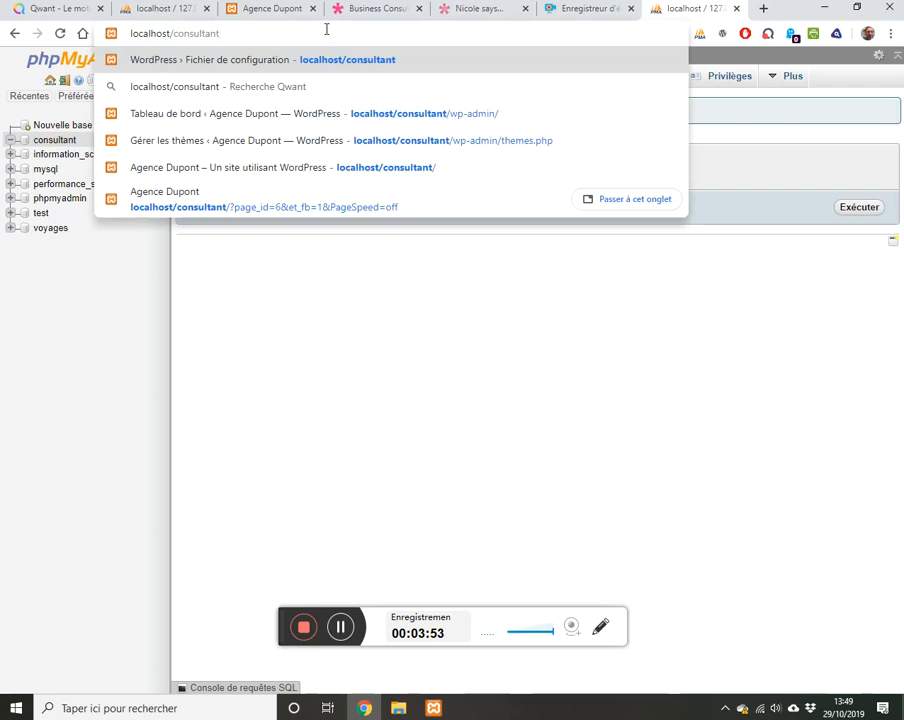
key("Return")
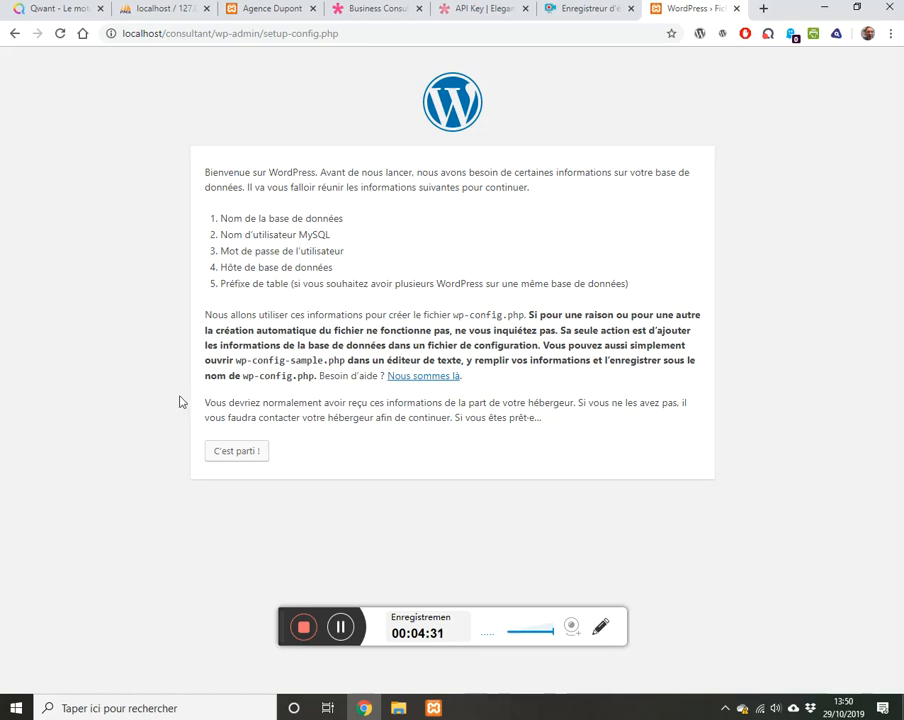
Step: Submit database 'consultant', user root, empty password, host localhost and table prefix ct_
left_click(237, 452)
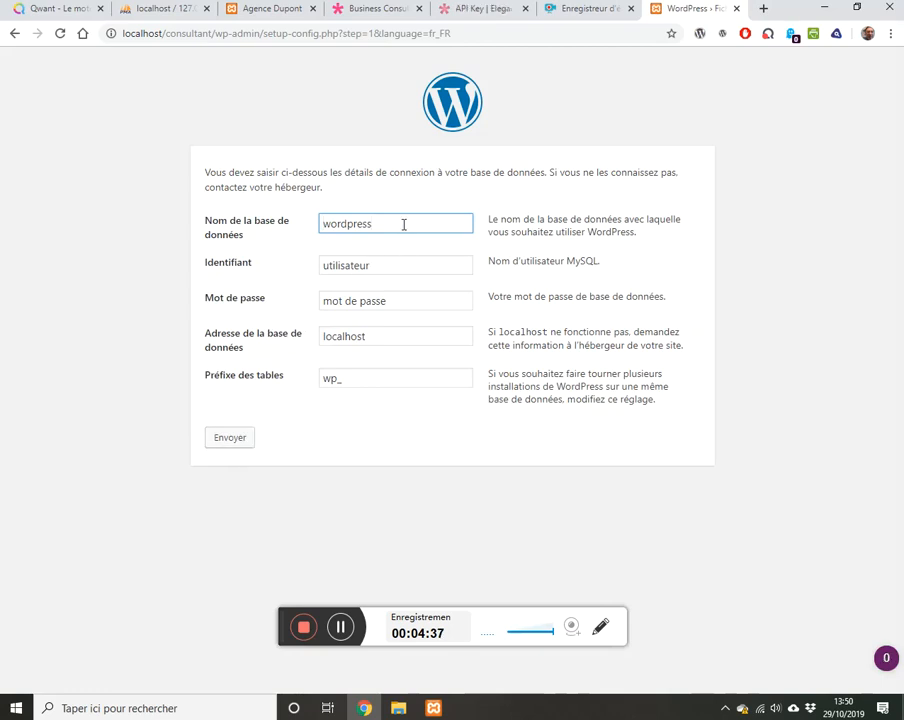
key("BackSpace")
key("BackSpace")
key("BackSpace")
key("BackSpace")
key("BackSpace")
key("BackSpace")
key("BackSpace")
type("c")
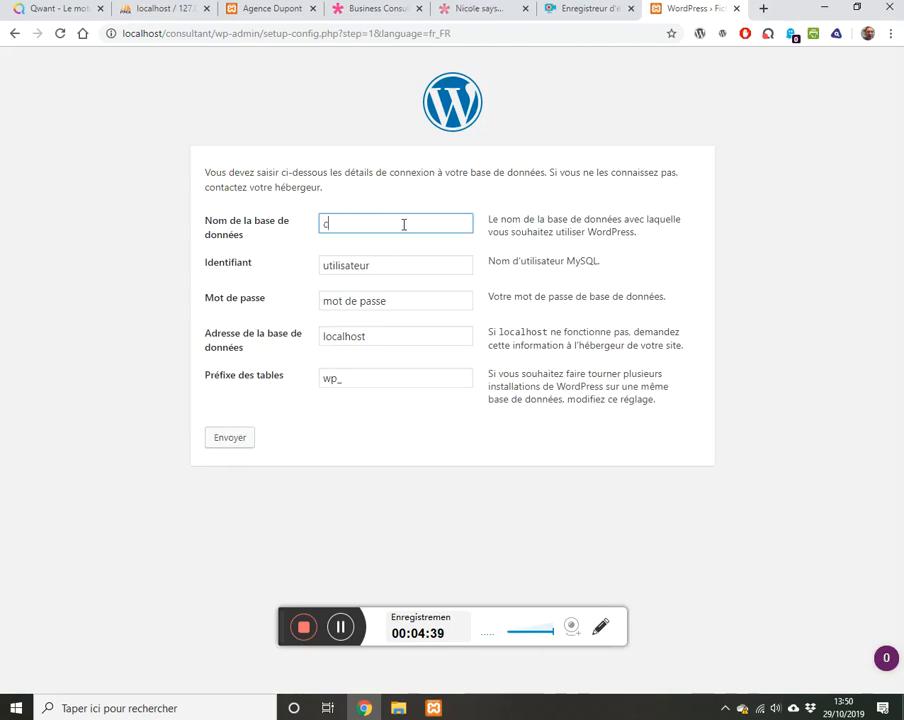
type("onsultant")
key("Tab")
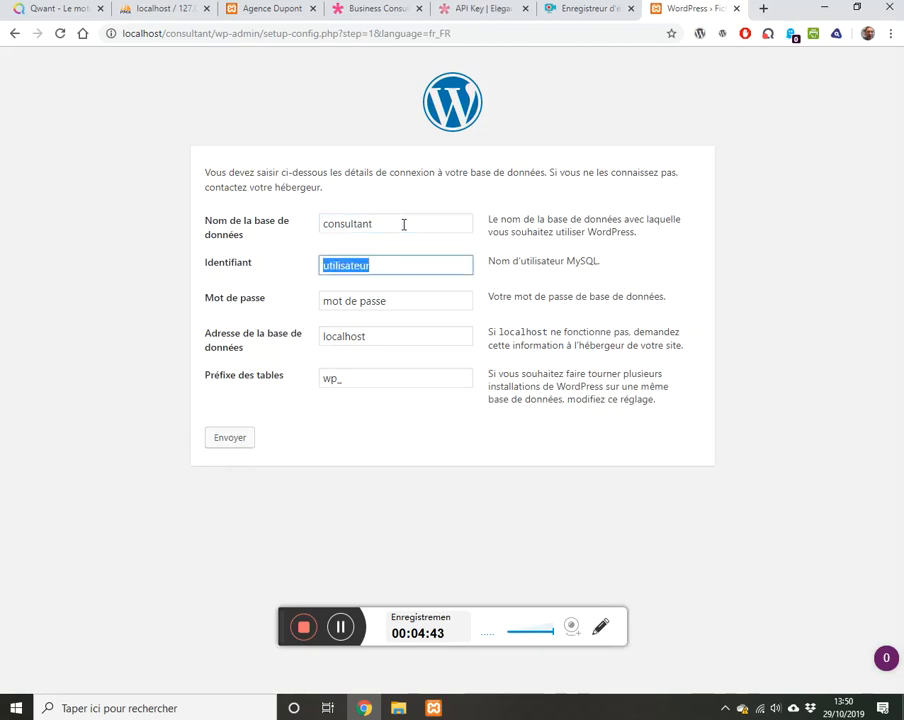
key("BackSpace")
type("root")
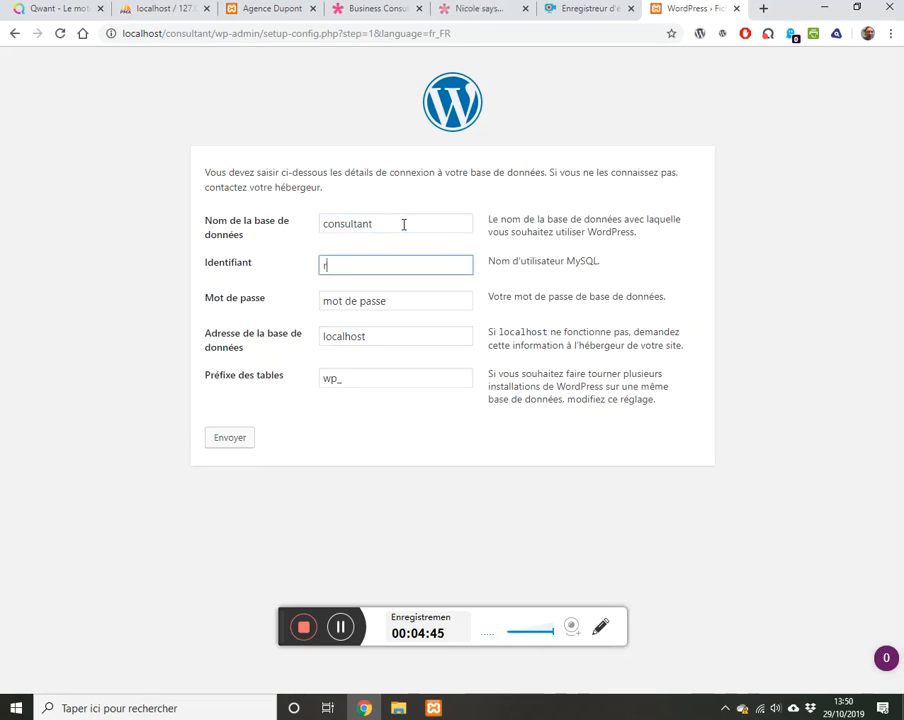
key("Tab")
key("BackSpace")
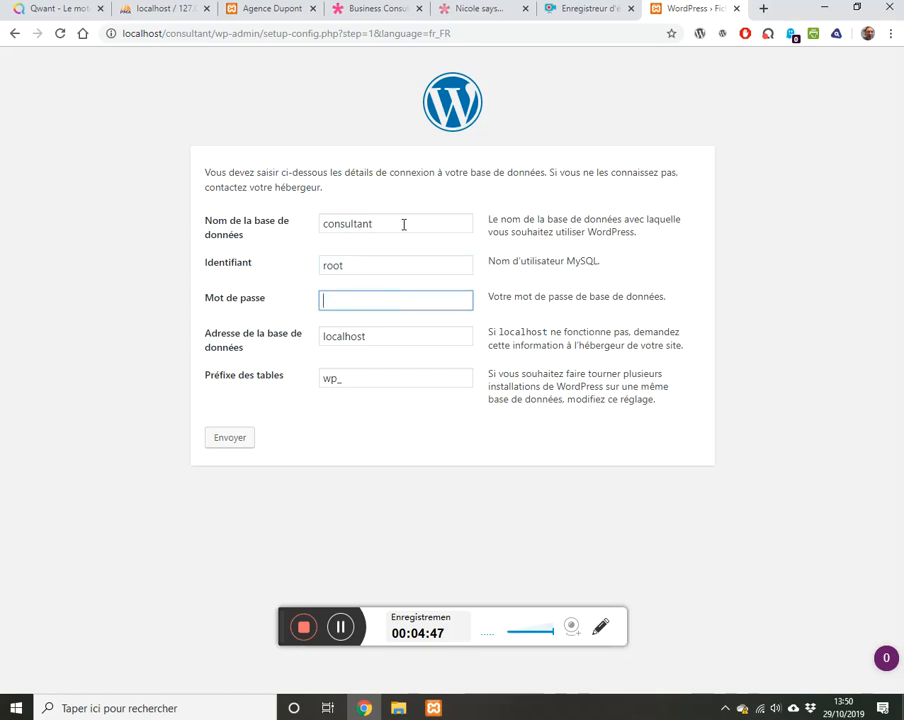
key("Tab")
key("Tab")
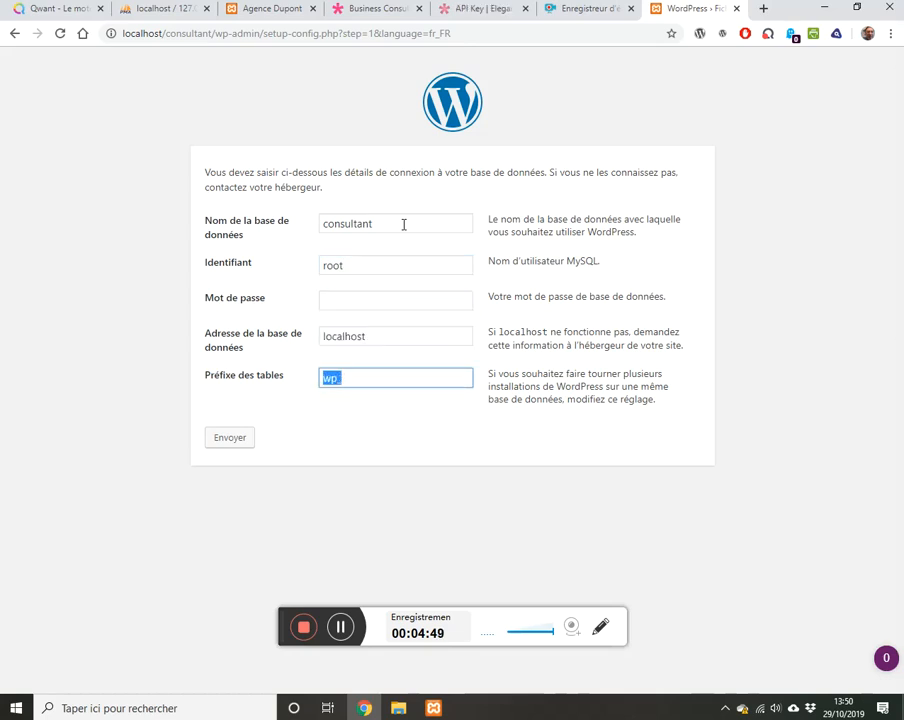
key("Left")
key("Right")
key("Right")
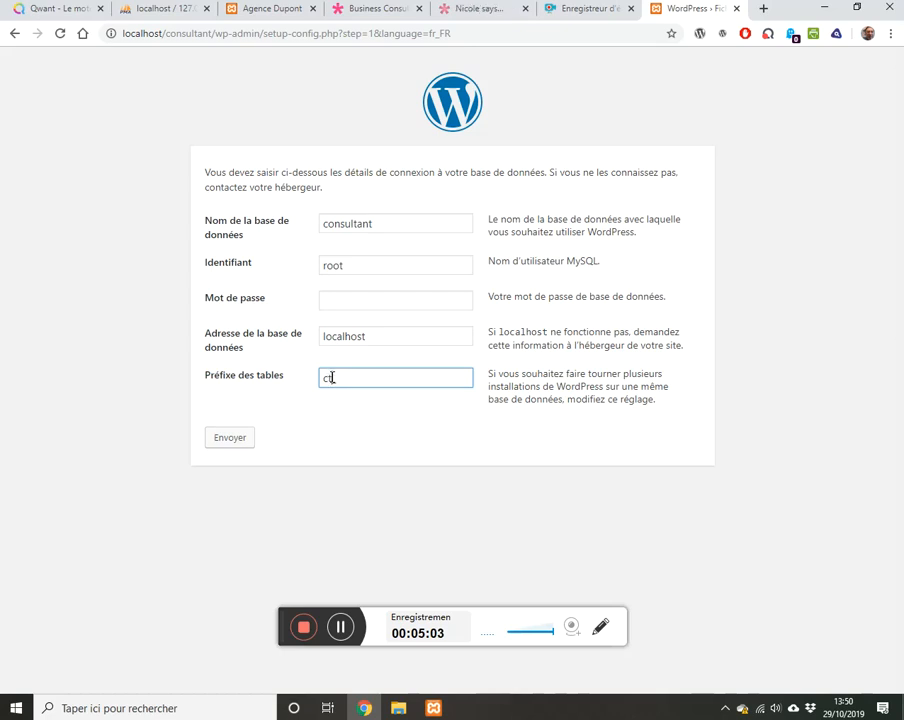
left_click(233, 440)
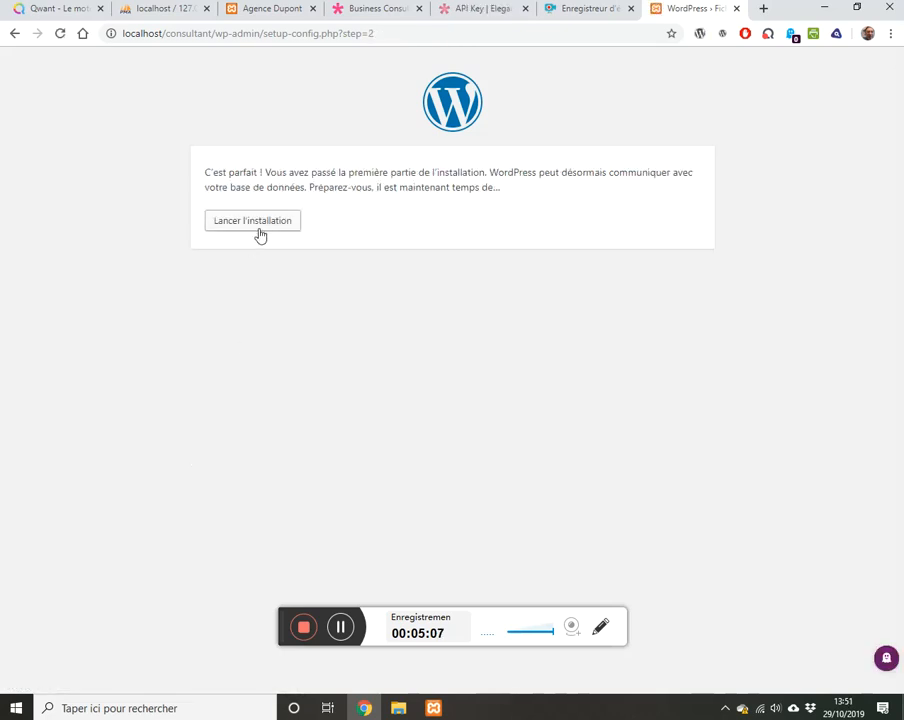
Step: Begin installation, title the site 'Agence Dupont' and enter the administrator username
left_click(262, 230)
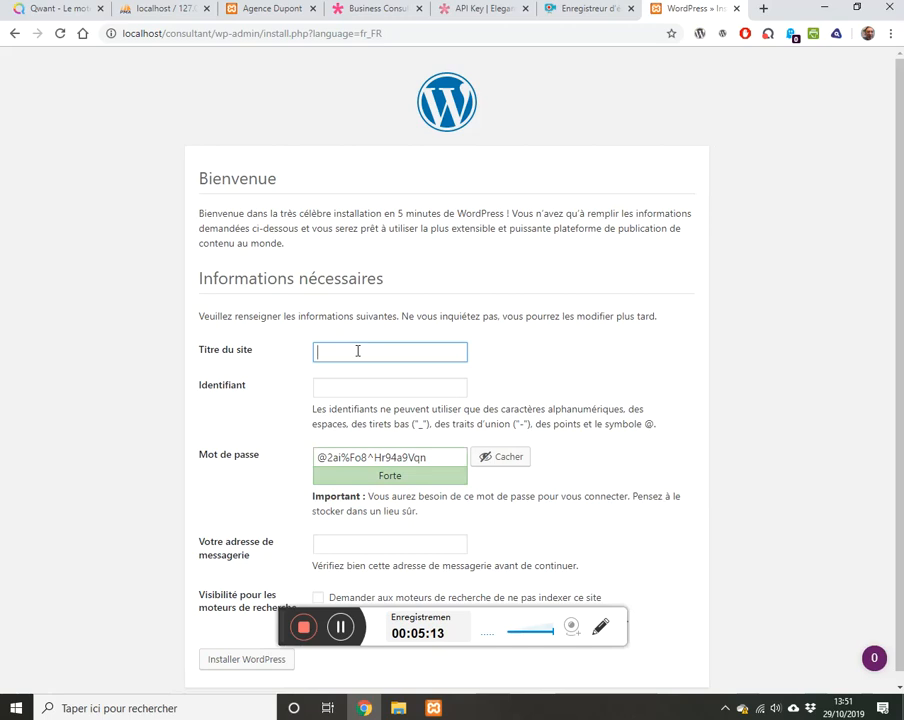
type("Consulta")
key("BackSpace")
key("BackSpace")
key("BackSpace")
key("BackSpace")
key("BackSpace")
key("BackSpace")
type("Agence D")
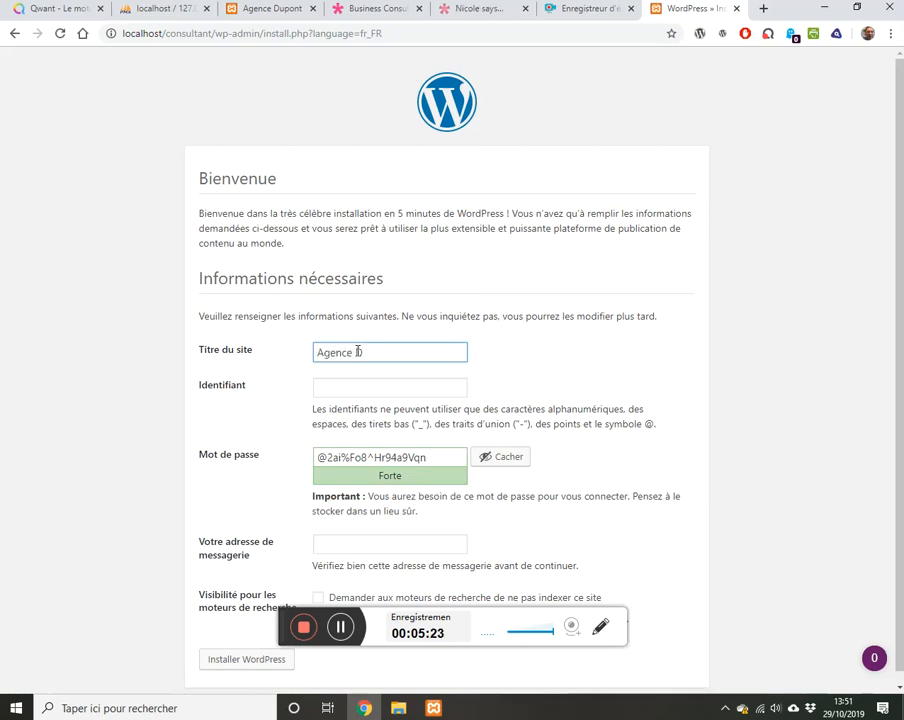
type("upont")
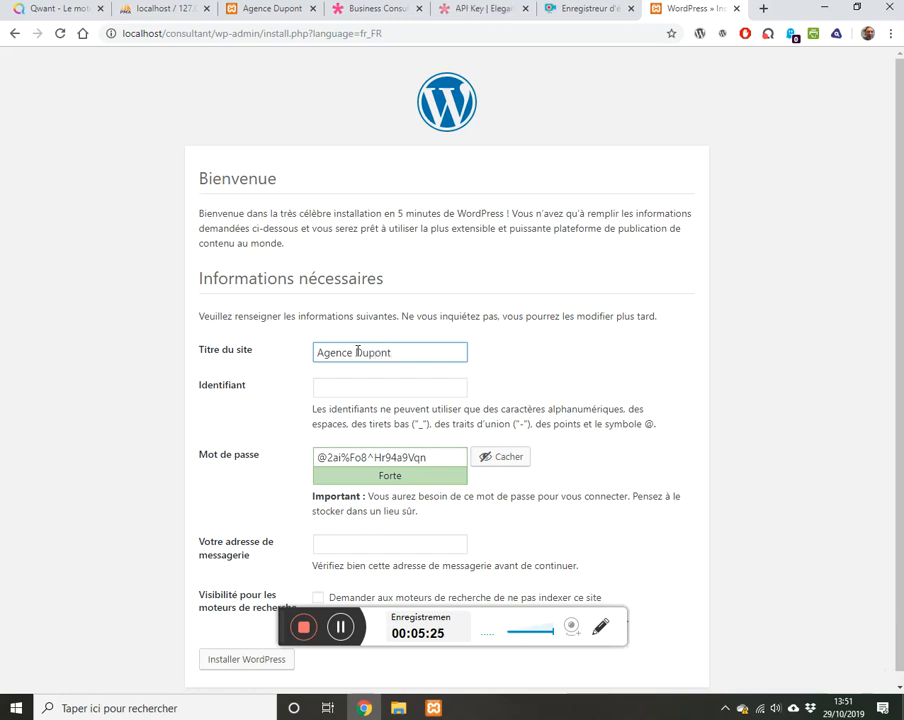
key("Tab")
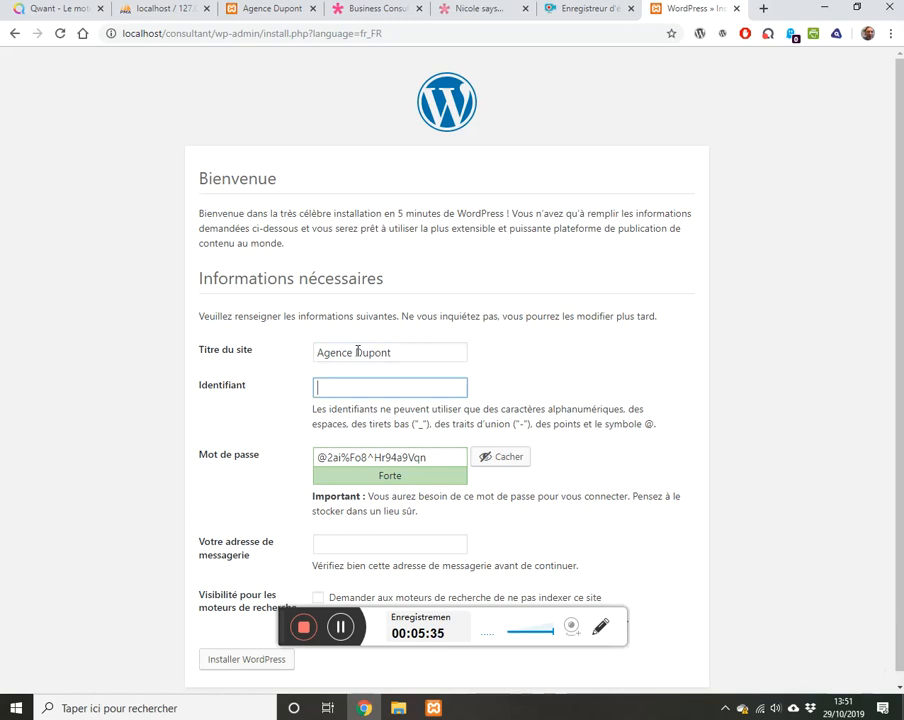
type("alfred")
Step: Set and confirm a weak admin password, enter the admin e-mail, discourage indexing, and install
left_click(442, 460)
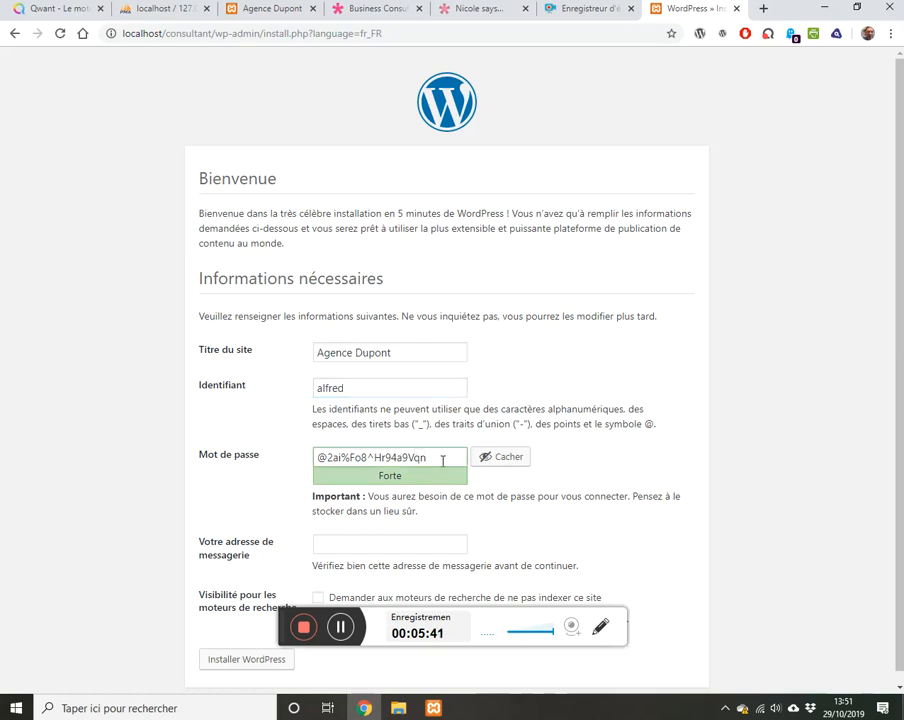
key("BackSpace")
key("BackSpace")
key("BackSpace")
key("BackSpace")
key("BackSpace")
key("BackSpace")
key("BackSpace")
key("BackSpace")
key("BackSpace")
key("BackSpace")
key("BackSpace")
key("BackSpace")
key("BackSpace")
key("BackSpace")
key("BackSpace")
key("BackSpace")
key("BackSpace")
key("BackSpace")
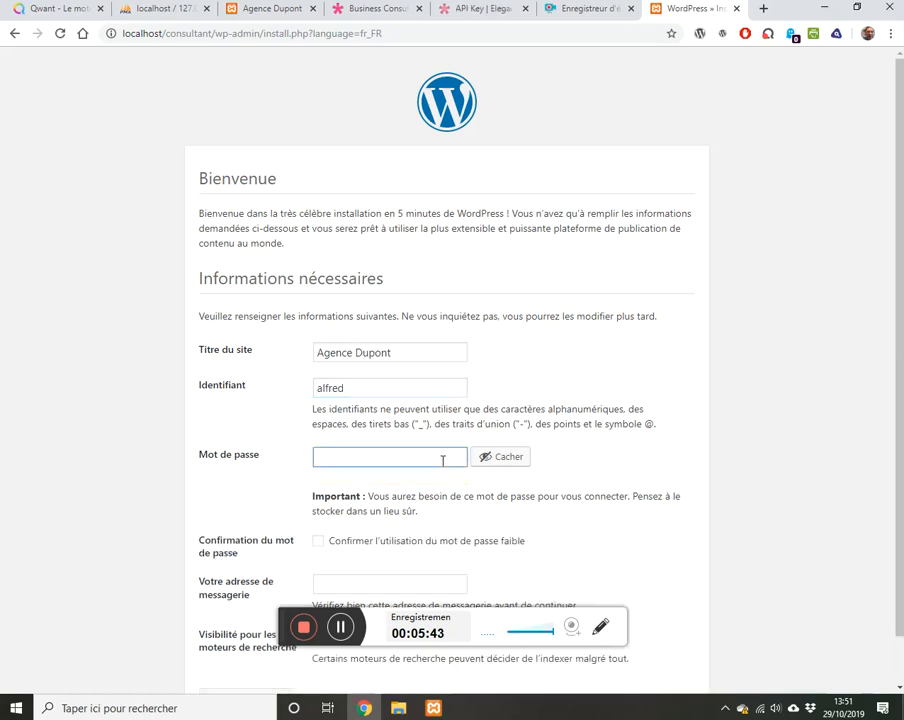
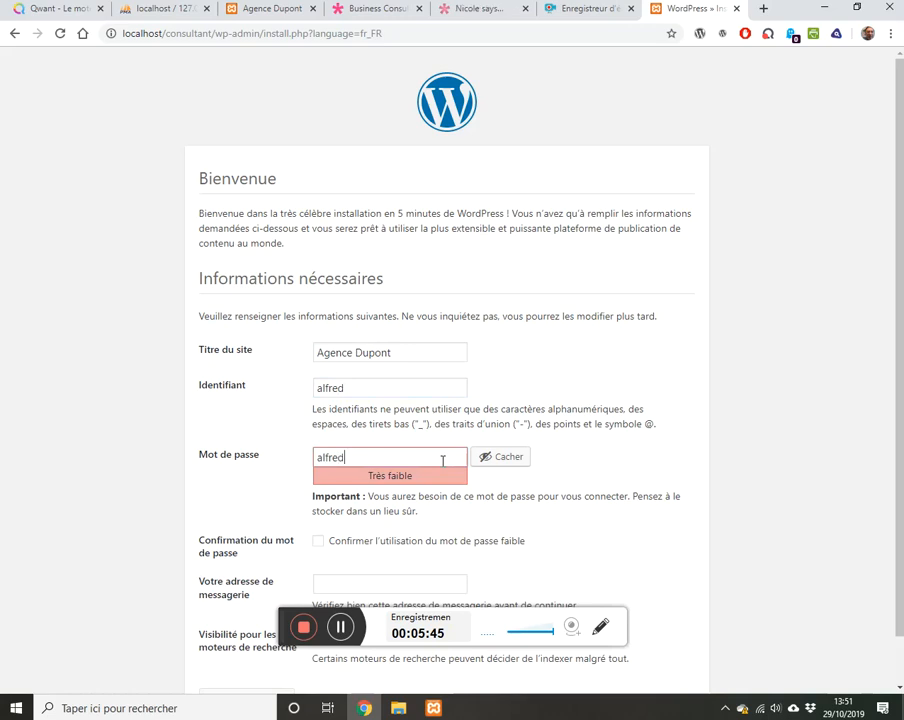
left_click(316, 540)
left_click(342, 580)
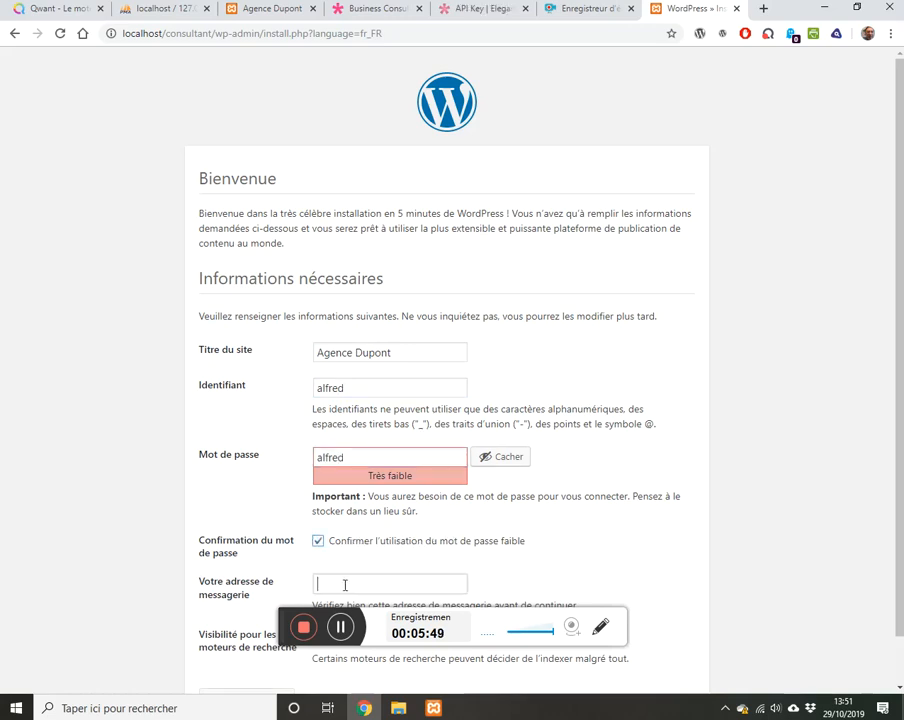
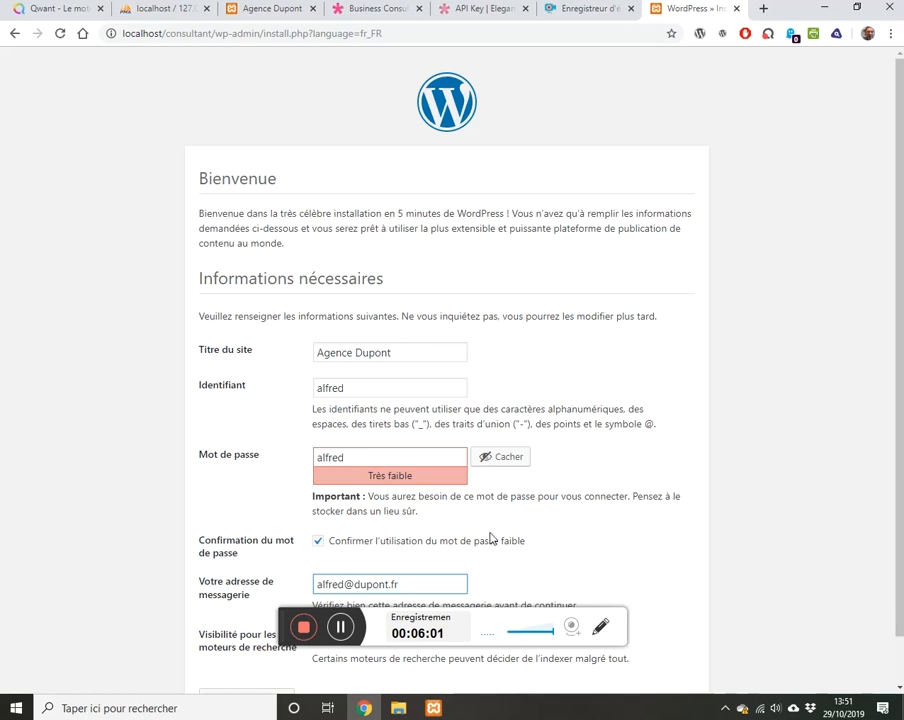
scroll(490, 539, "down", 1)
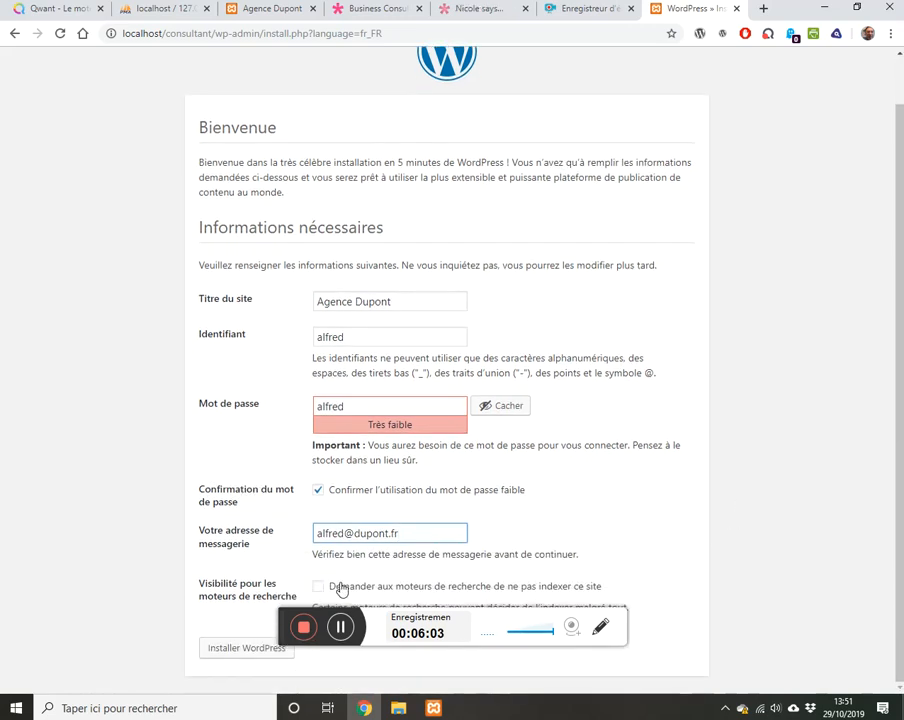
left_click(318, 586)
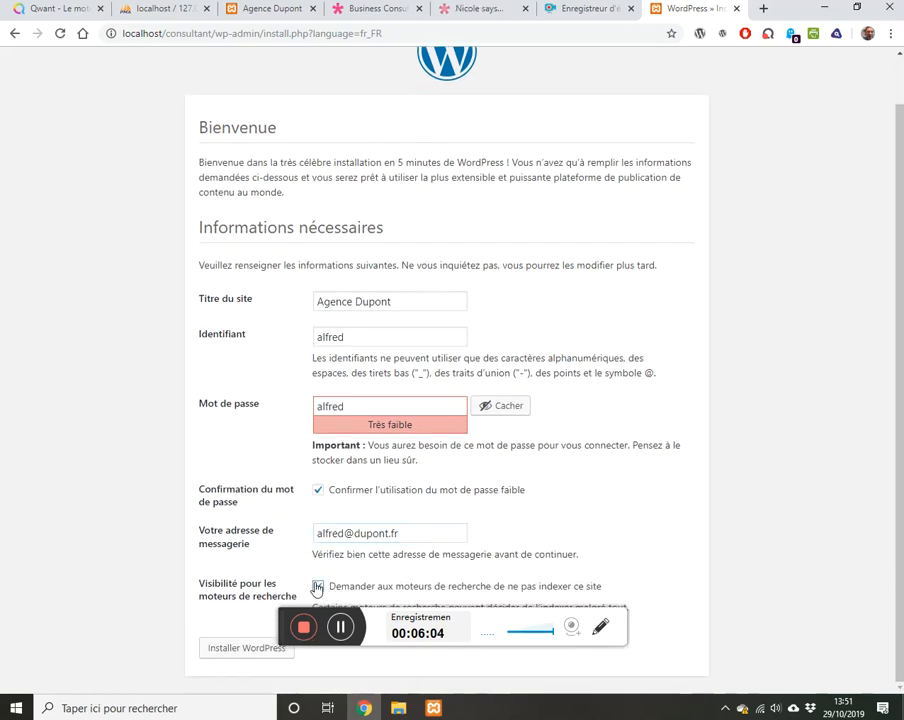
left_click(240, 651)
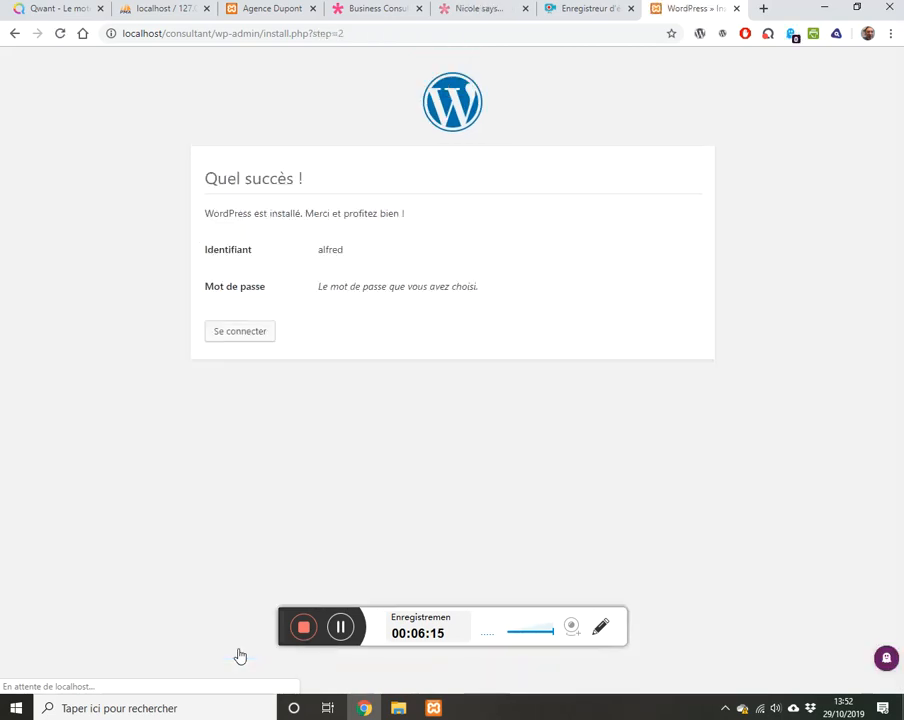
Step: Log in with the administrator username and password, then view the Agence Dupont home page
left_click(261, 338)
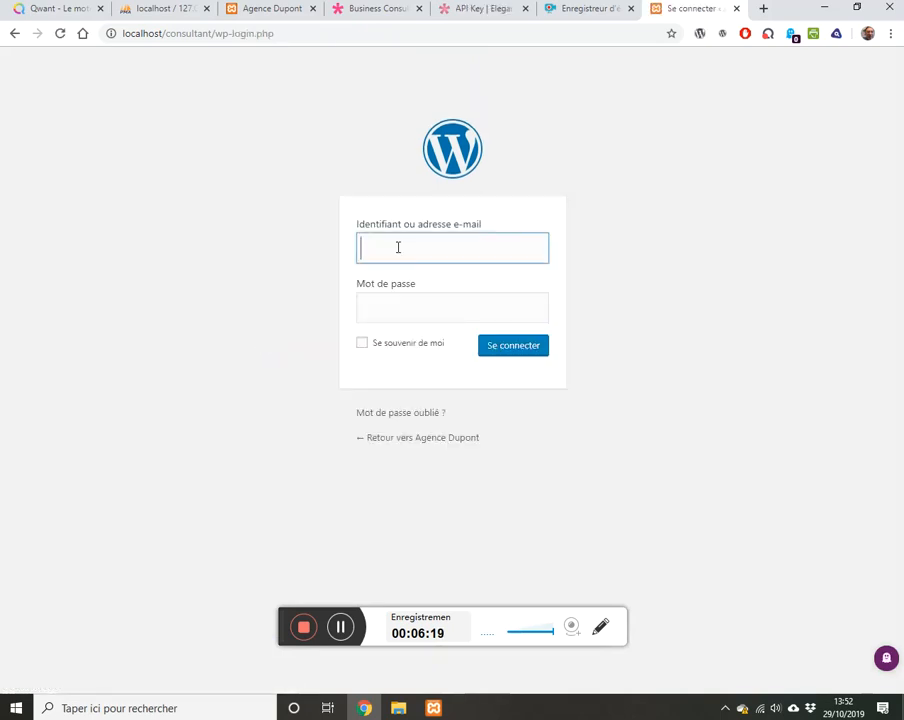
type("al")
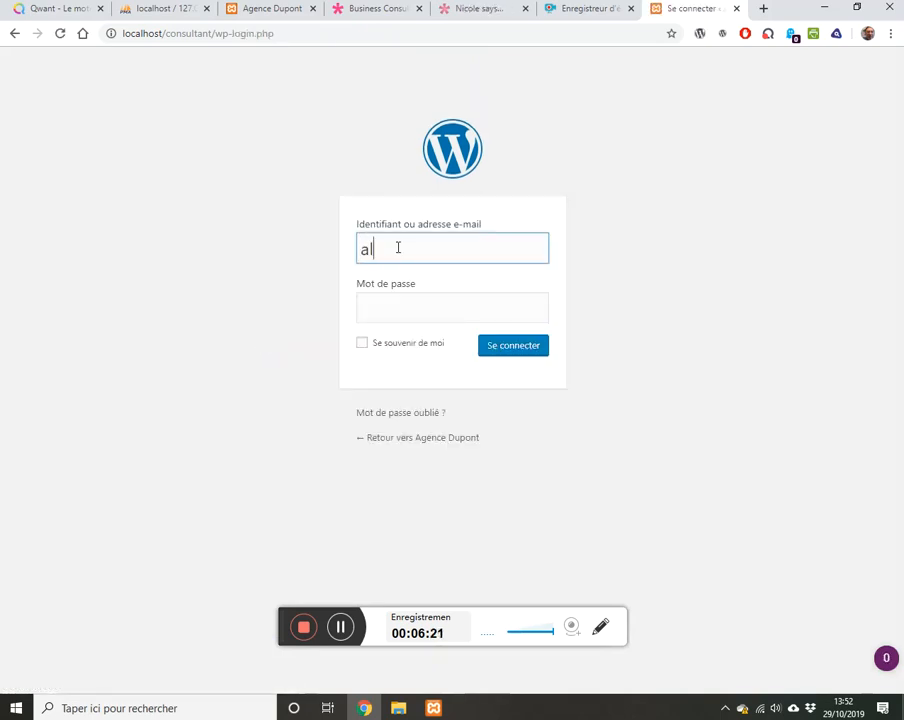
type("fred")
key("Tab")
type("••••")
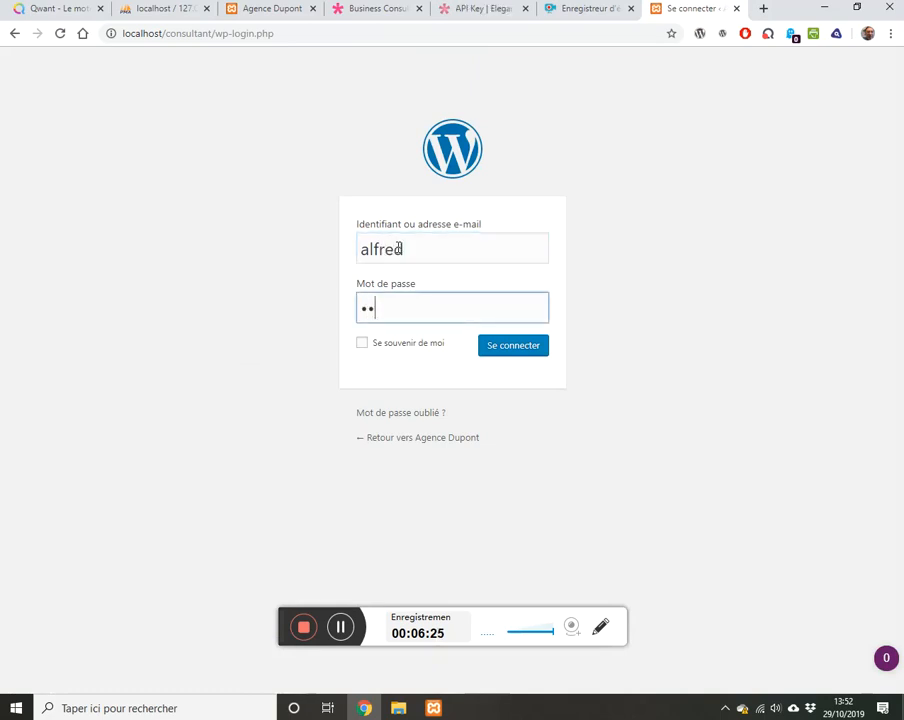
type("••")
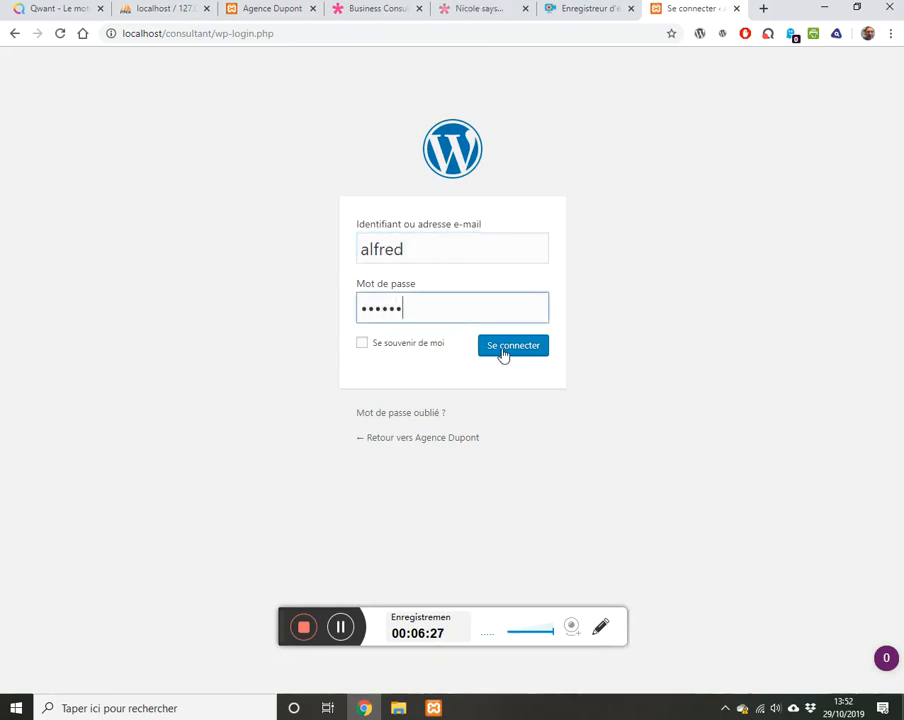
left_click(505, 352)
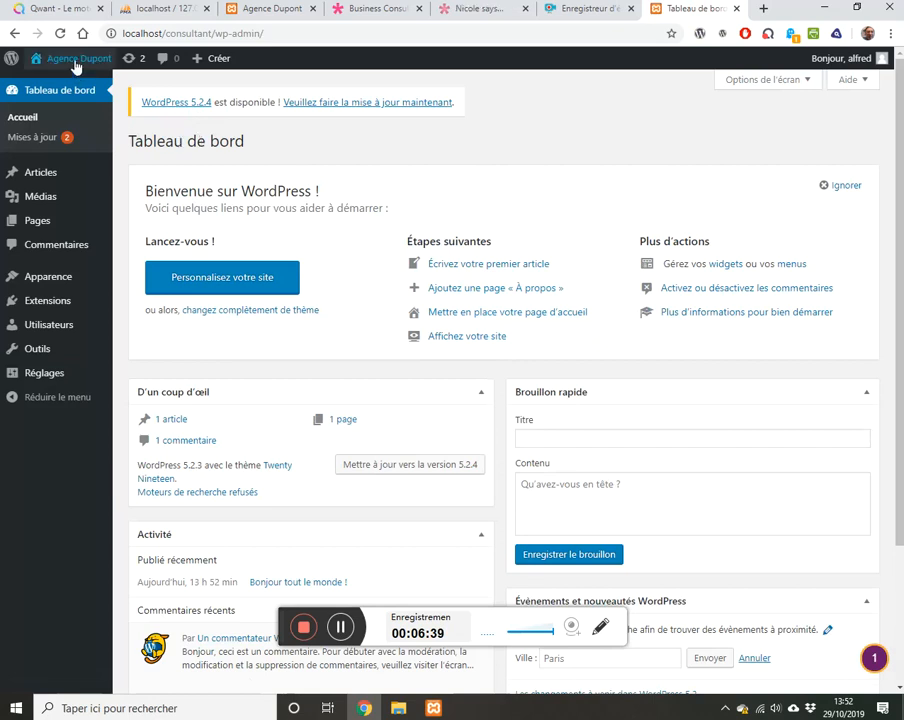
left_click(53, 60)
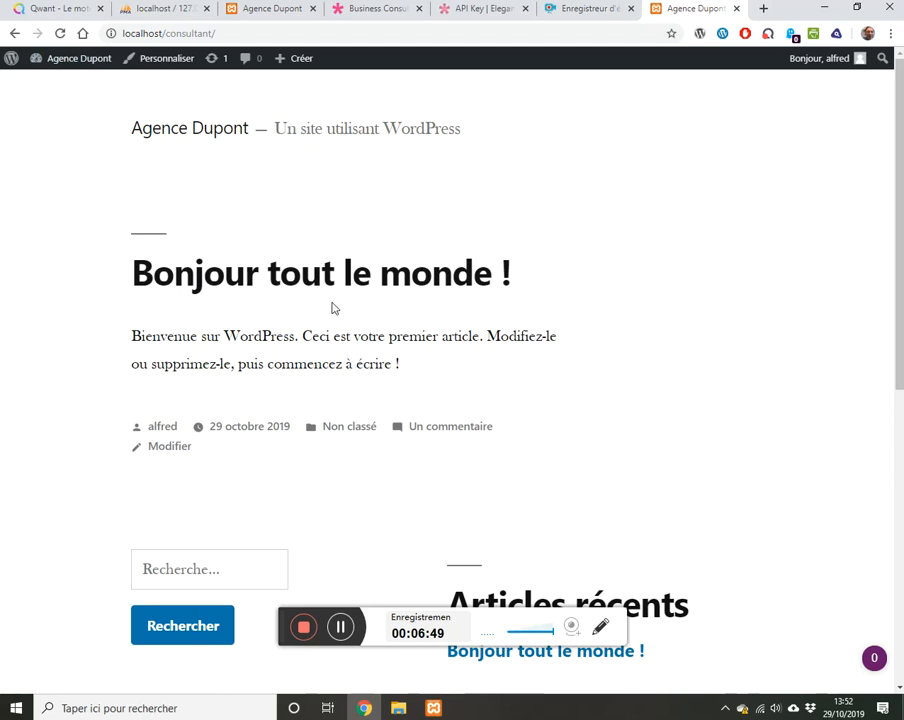
mouse_move(80, 68)
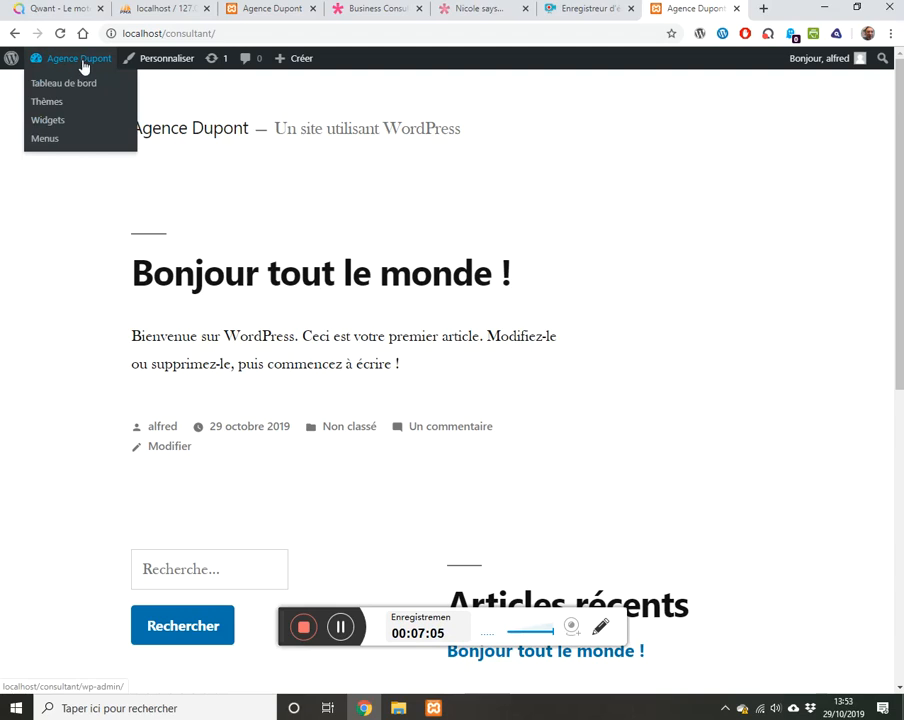
Step: Review the Twenty Seventeen theme details and activate it
left_click(47, 108)
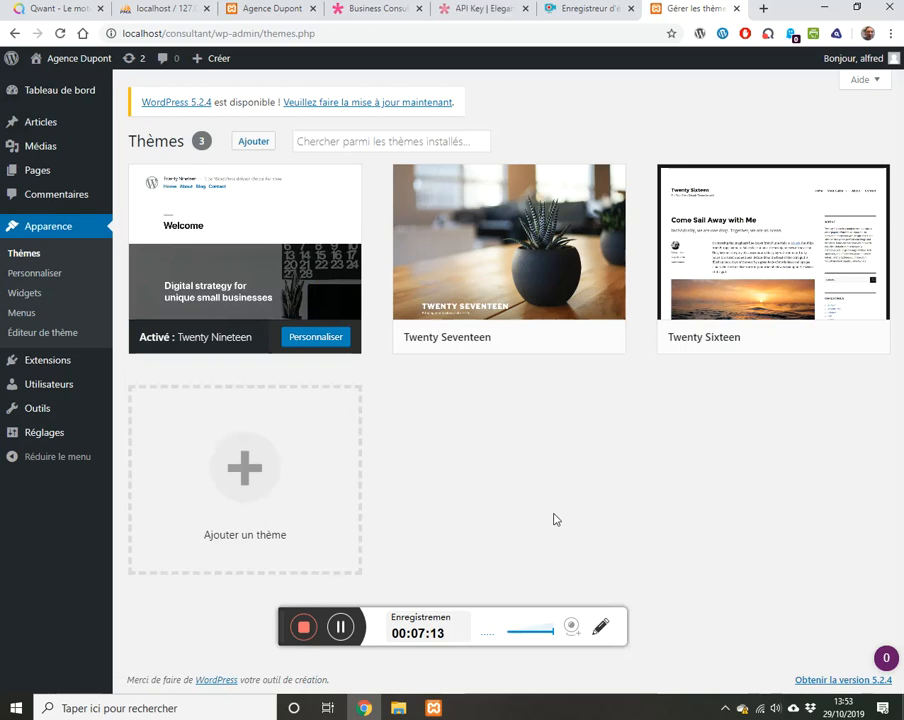
left_click(508, 283)
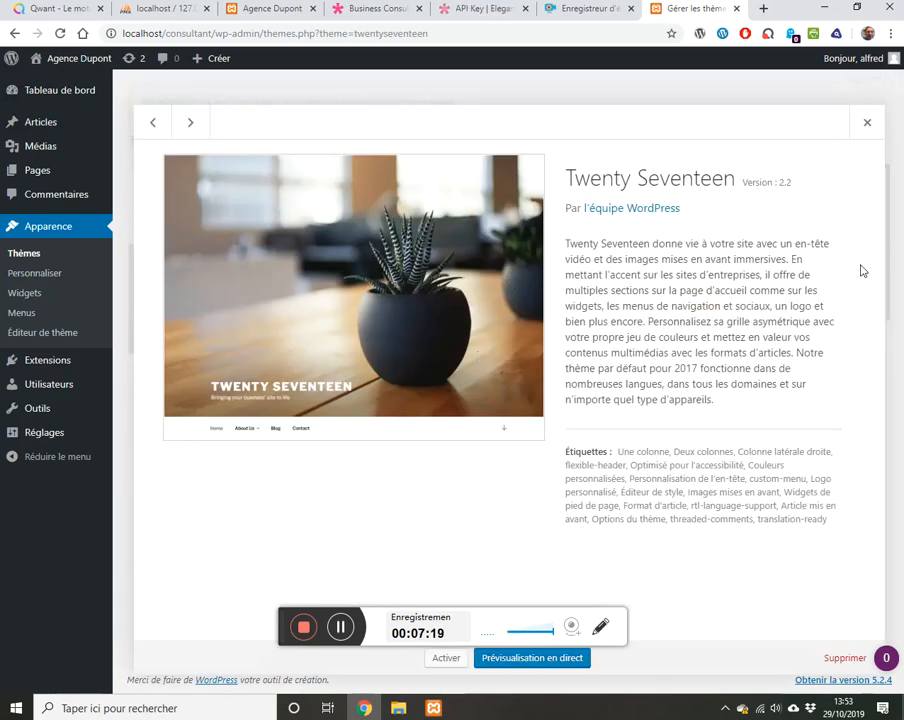
left_click(889, 308)
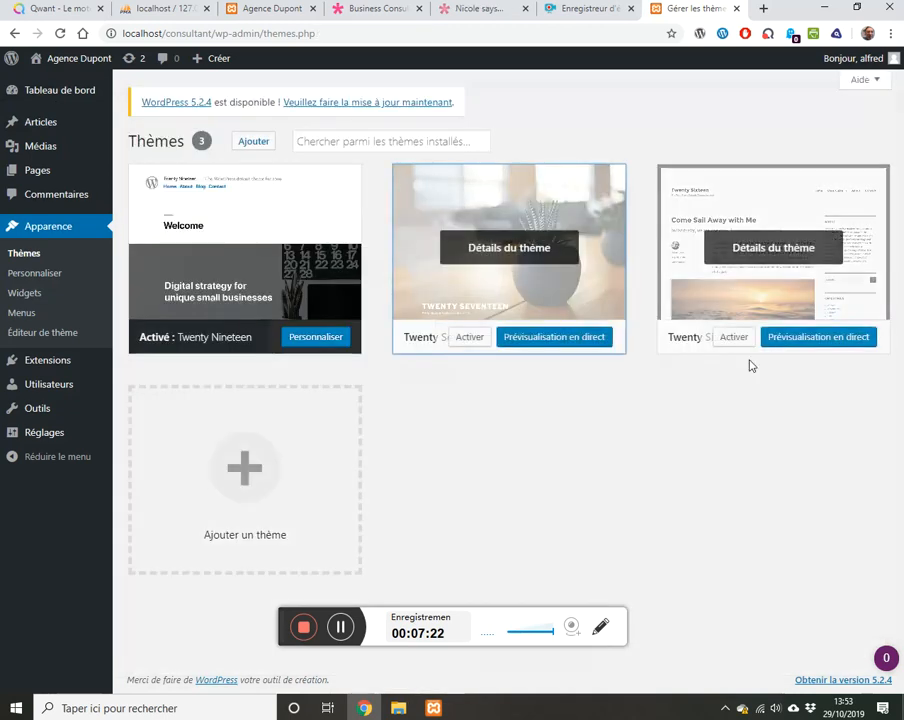
left_click(464, 338)
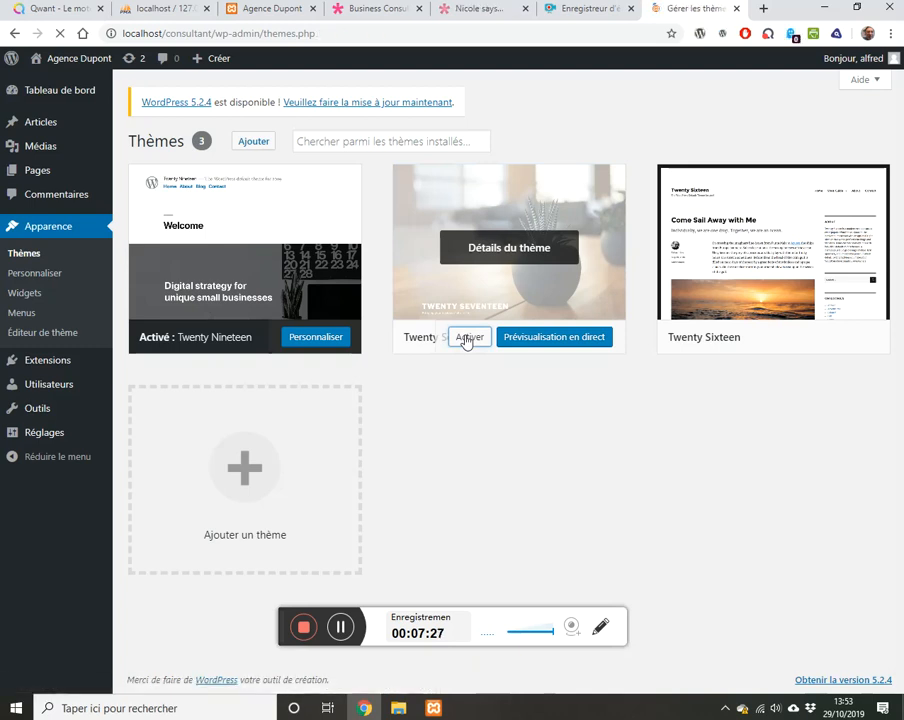
Step: Check the site's front page in Twenty Seventeen, then go to Ajouter des thèmes
left_click(68, 64)
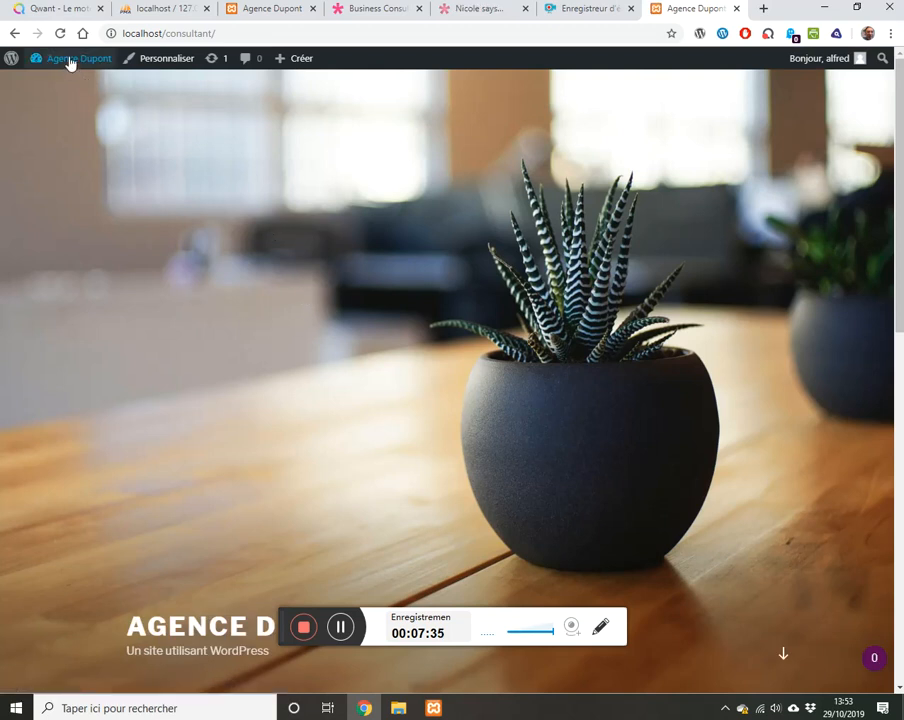
mouse_move(68, 62)
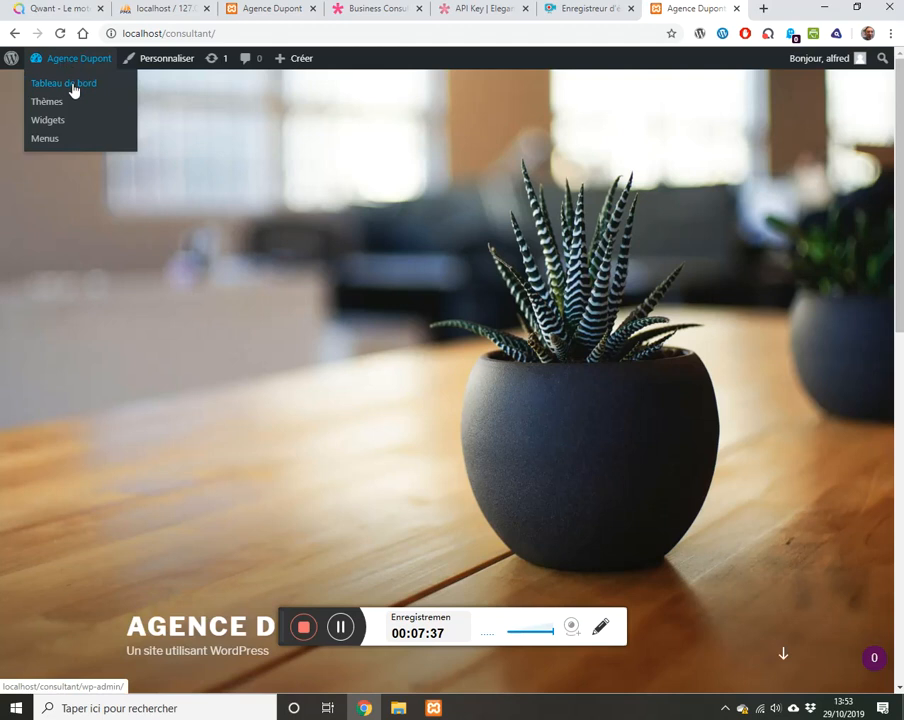
left_click(56, 110)
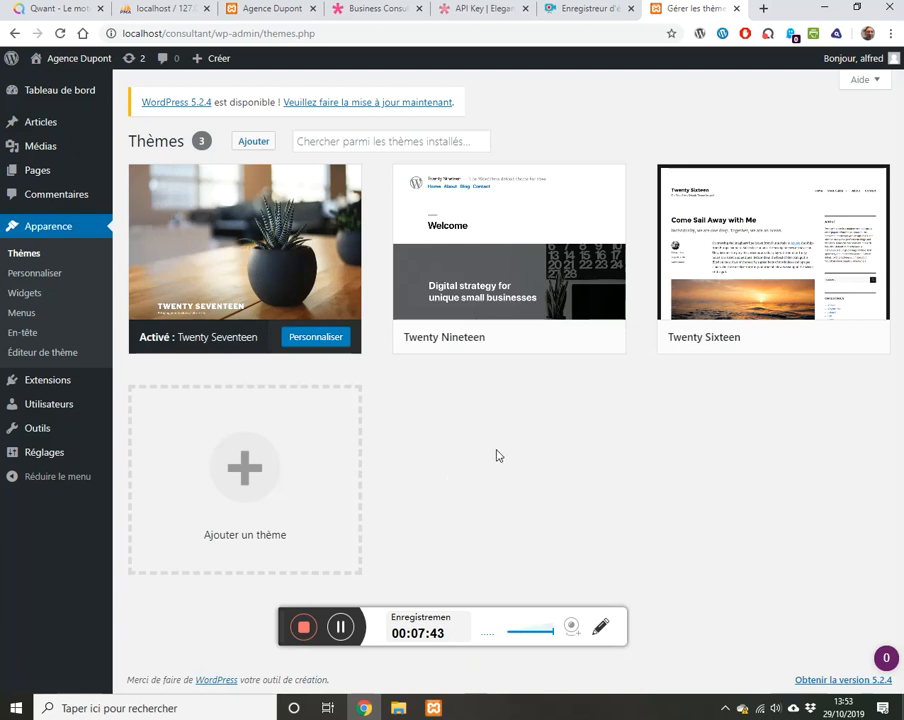
left_click(241, 143)
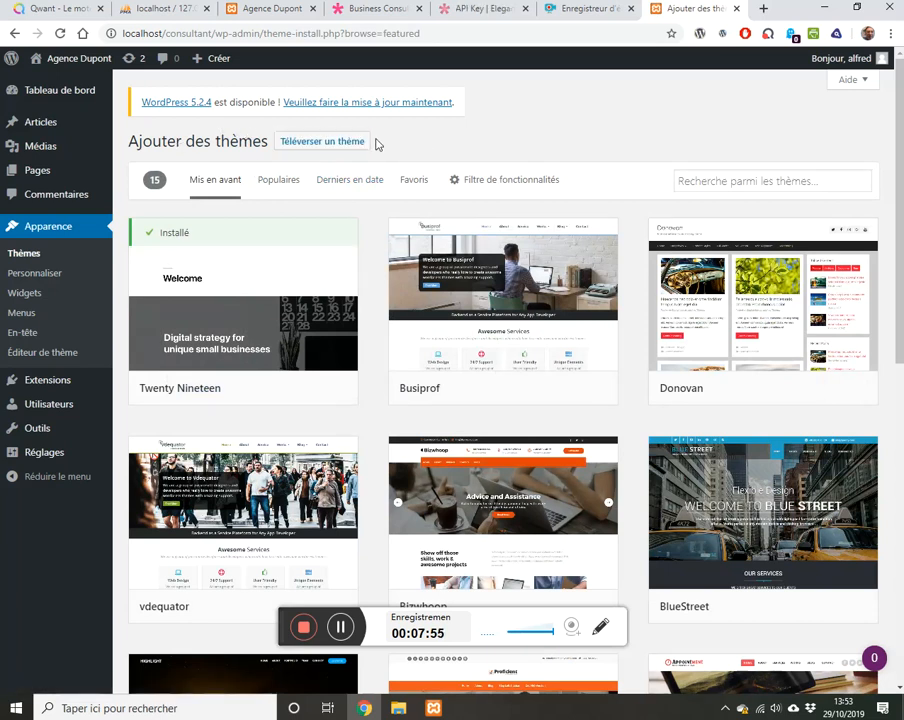
Step: Select Divi.zip for theme upload and start installing it
left_click(317, 145)
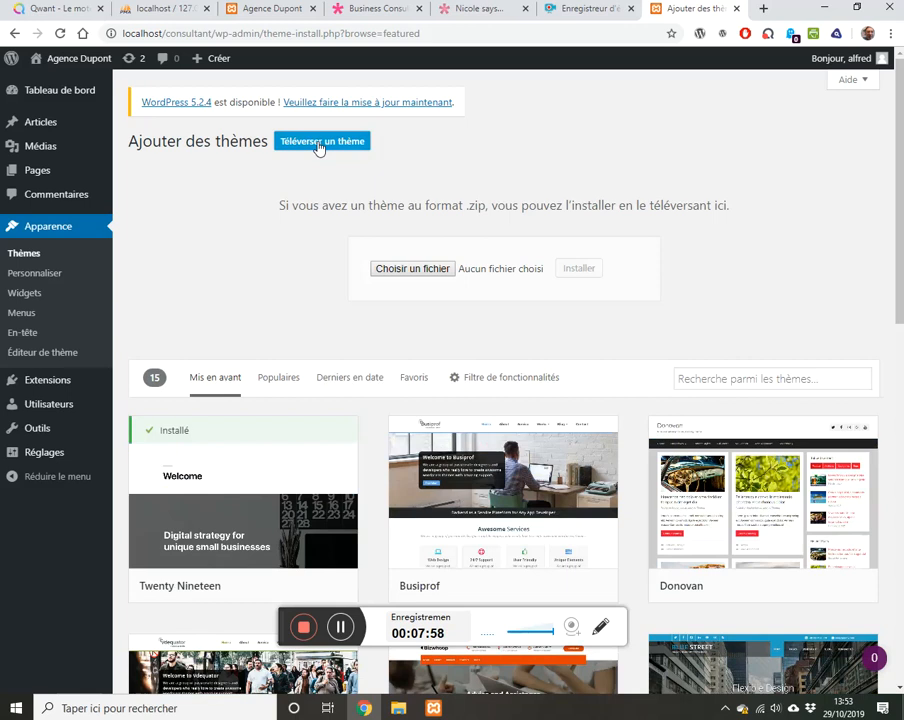
left_click(420, 271)
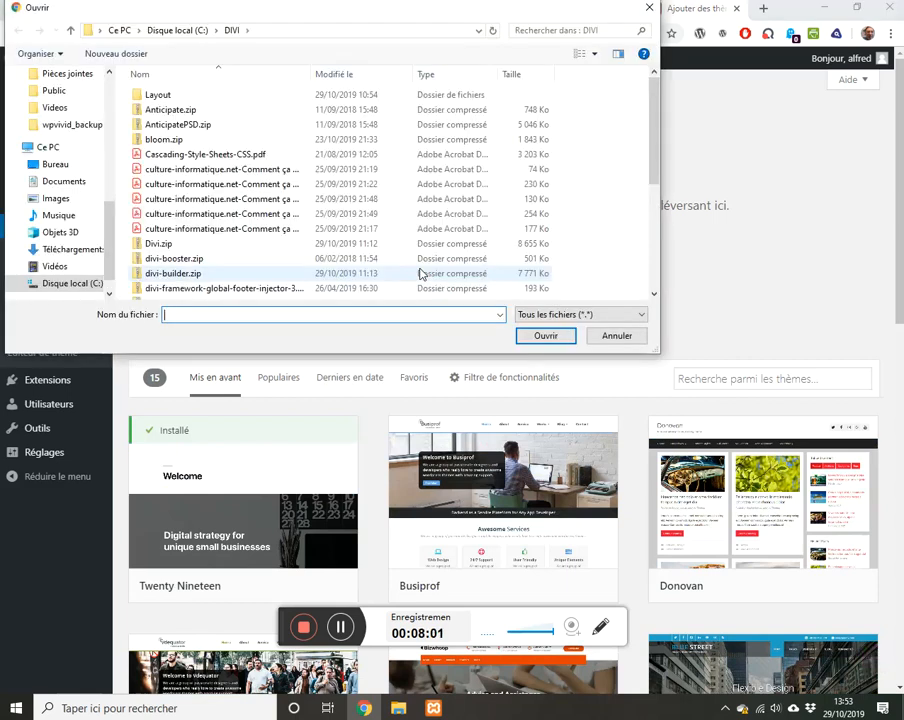
scroll(107, 196, "up", 3)
left_click_drag(107, 196, 114, 96)
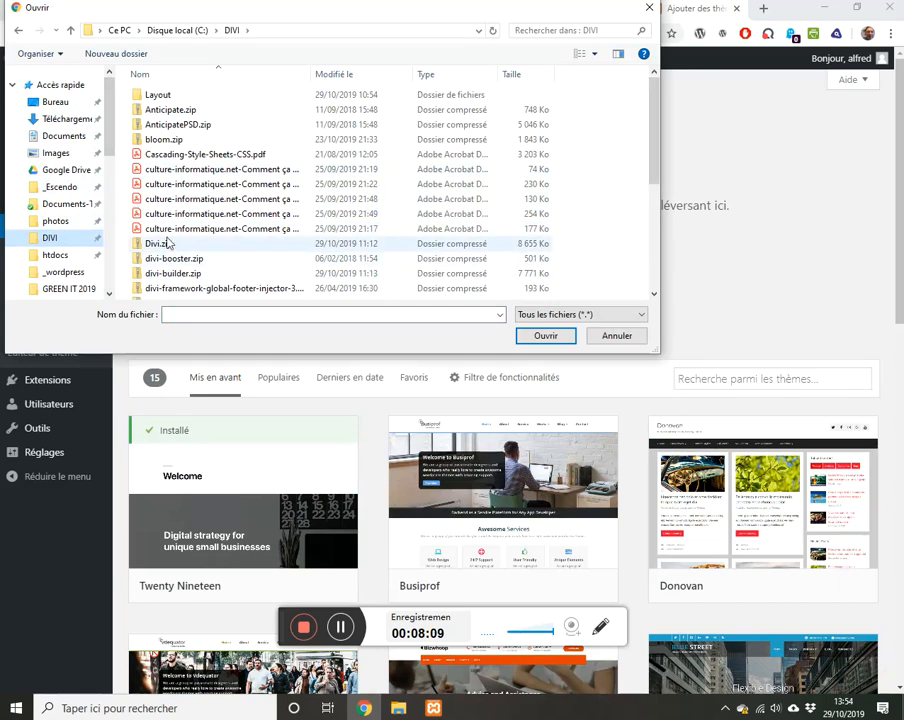
left_click(205, 245)
left_click(546, 335)
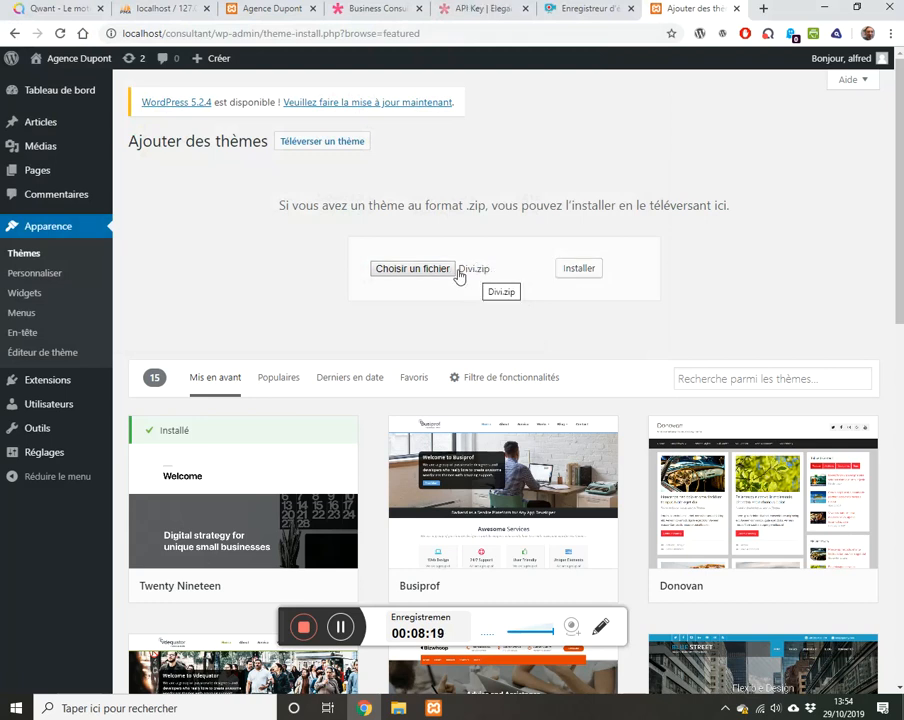
left_click(576, 271)
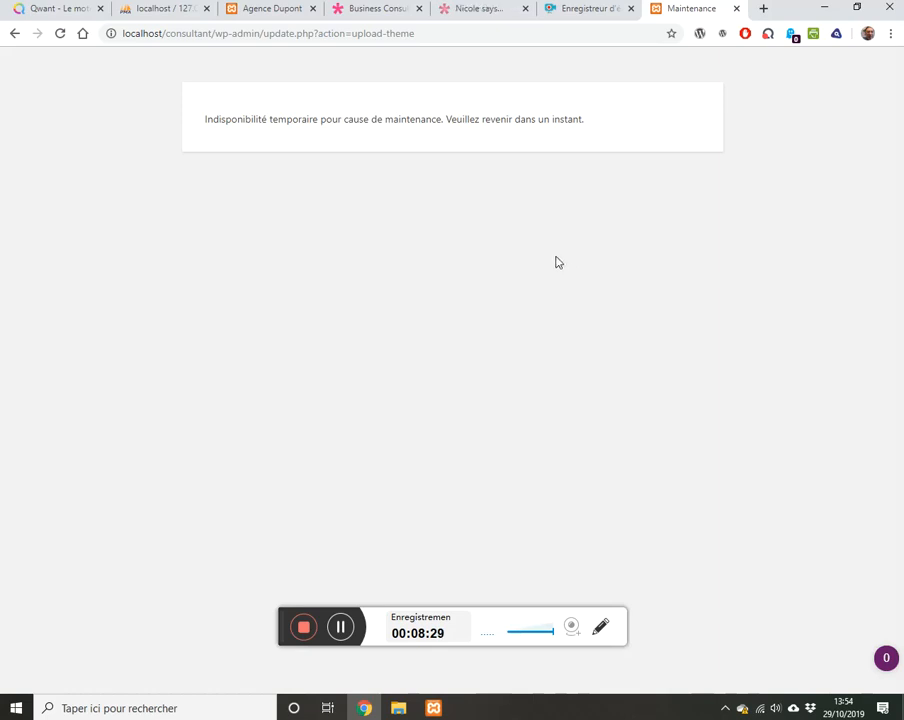
Step: Reload the stalled theme upload page twice, ending on the expired-link error
left_click(447, 33)
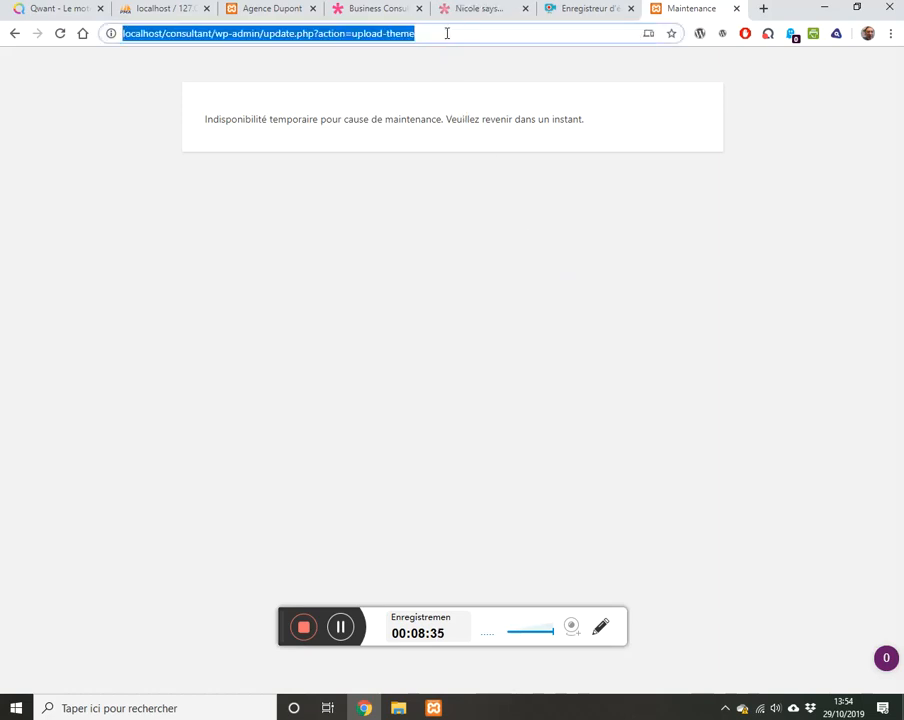
key("Return")
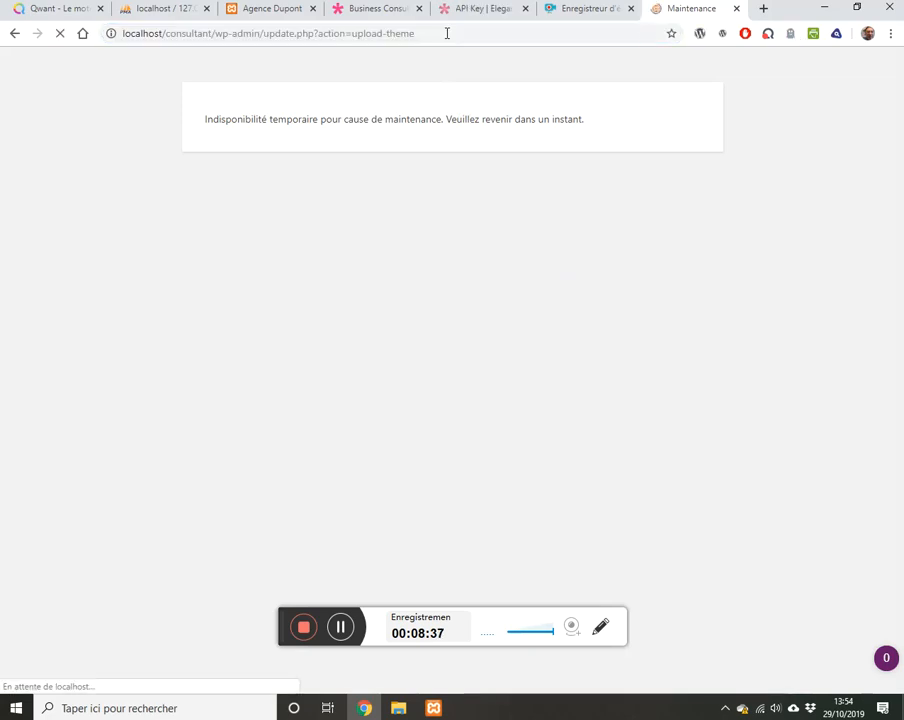
left_click(447, 33)
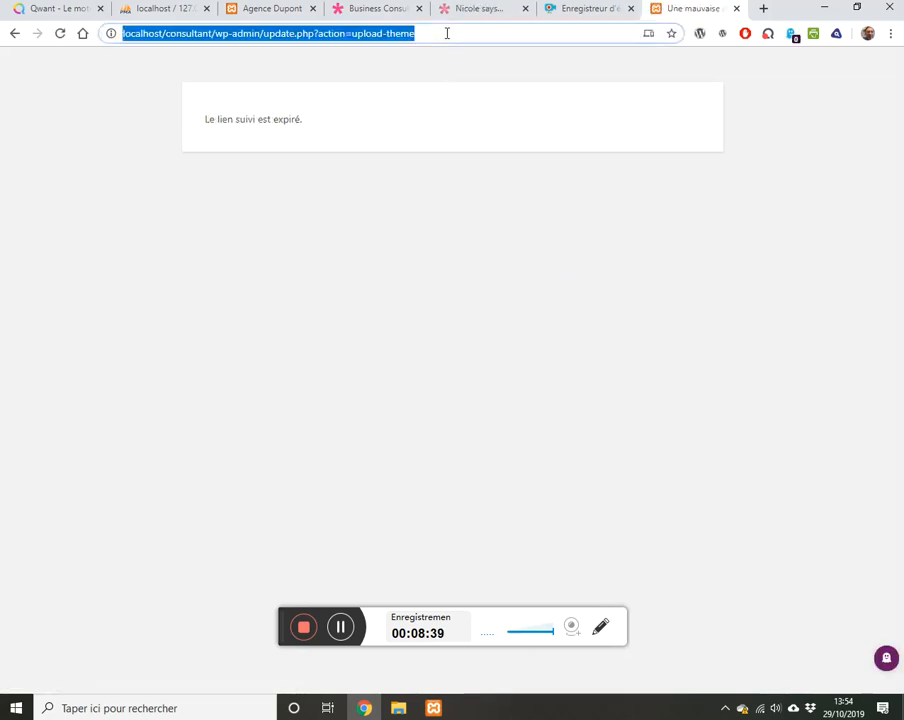
key("Return")
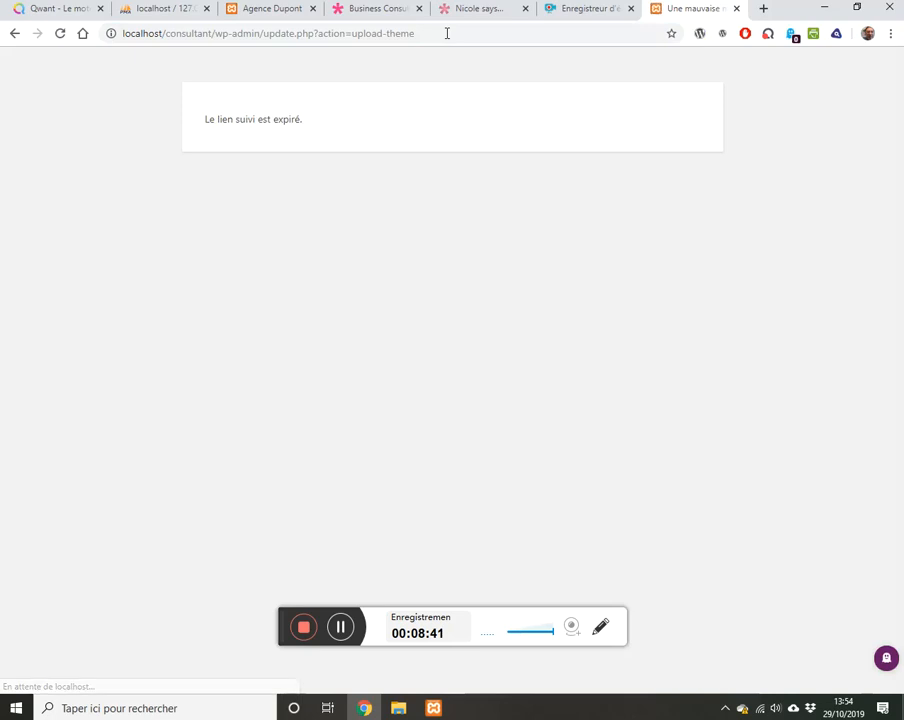
Step: Upload and install Divi.zip again, then activate Divi as the site theme
left_click(14, 34)
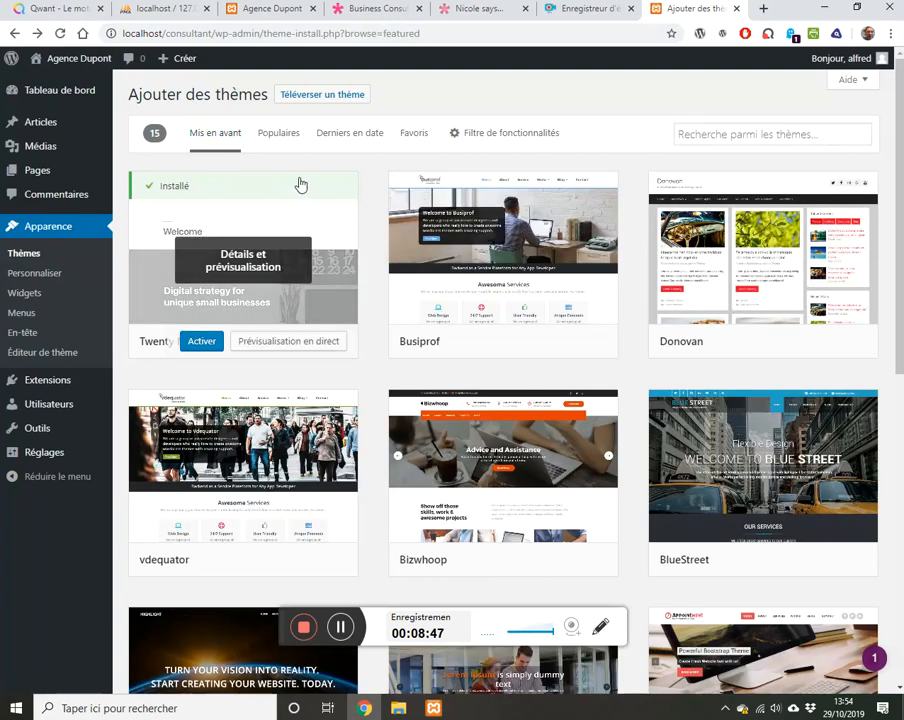
left_click(325, 97)
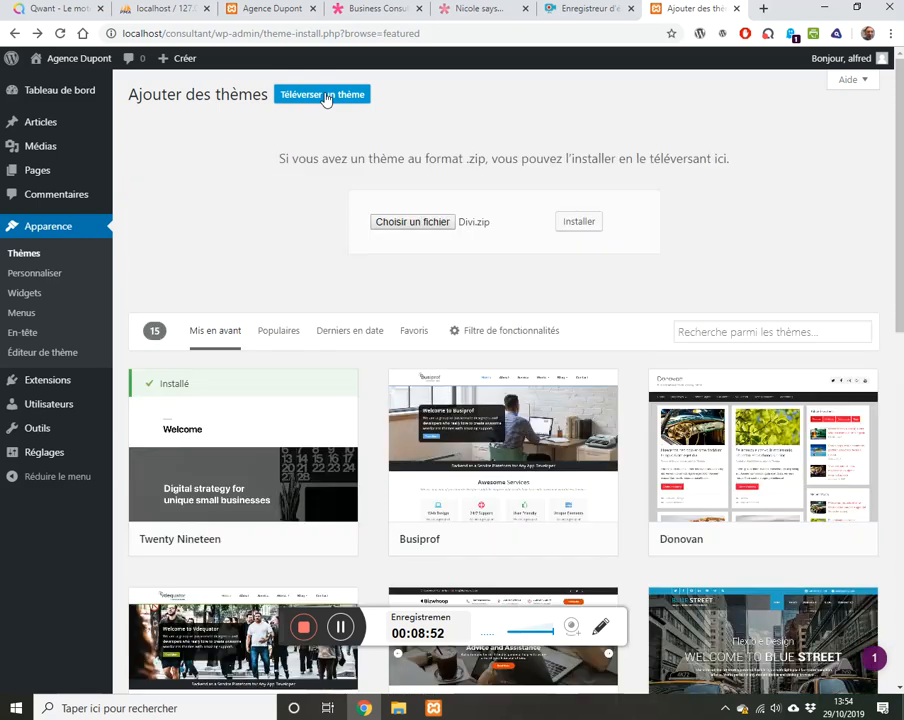
left_click(566, 227)
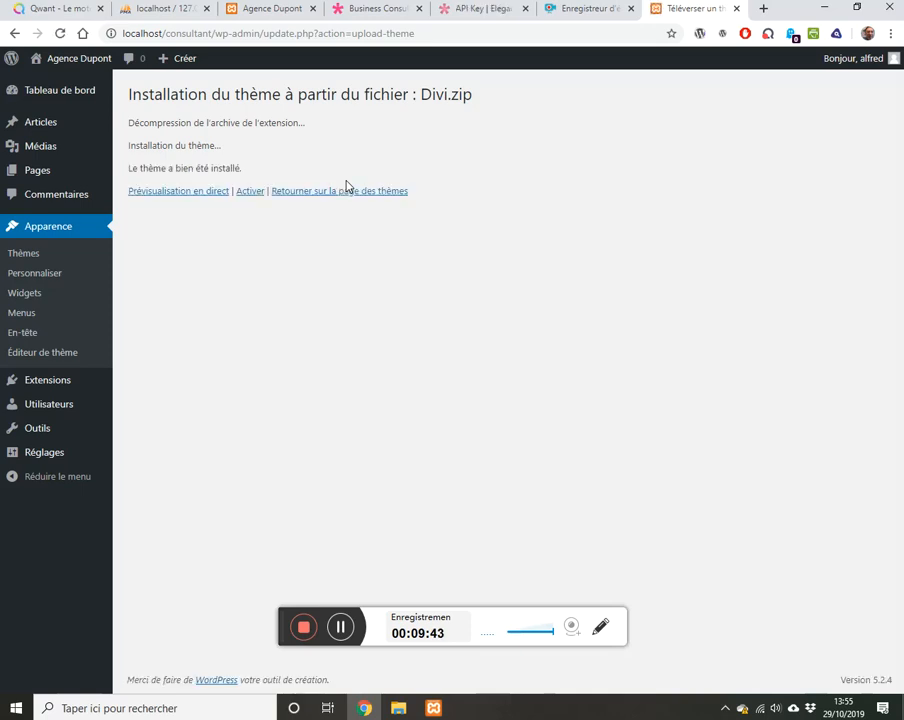
left_click(252, 193)
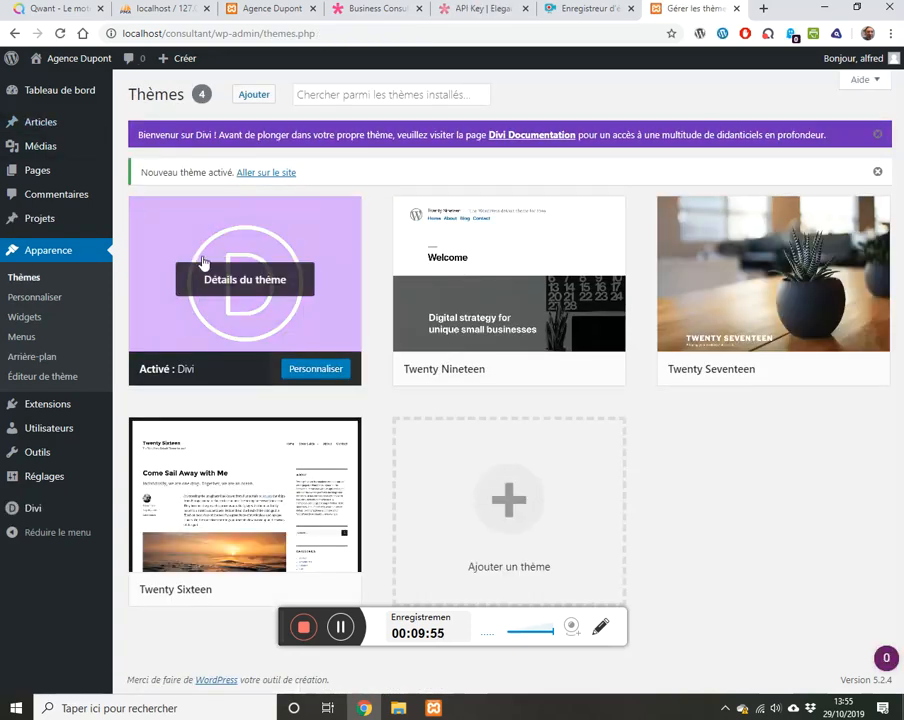
Step: View the Agence Dupont front end with Divi, then return to the Tableau de bord
left_click(78, 62)
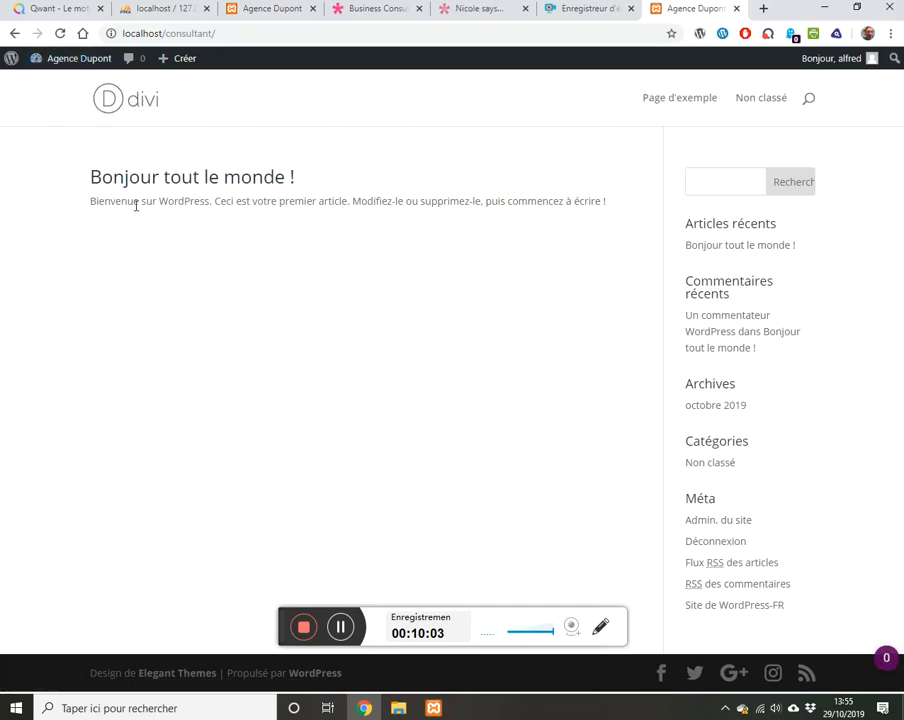
mouse_move(65, 62)
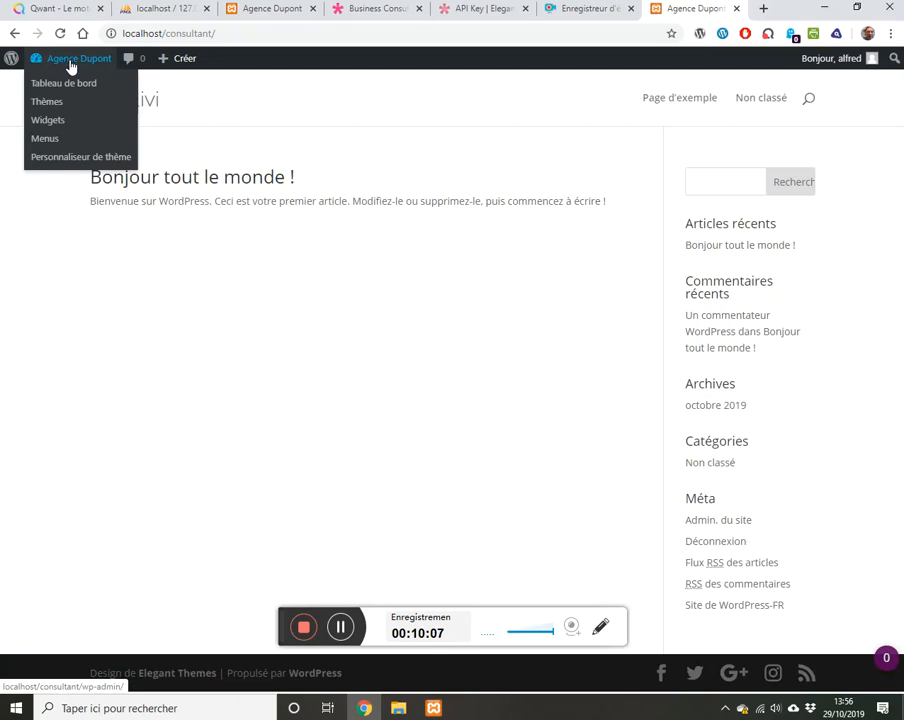
left_click(70, 62)
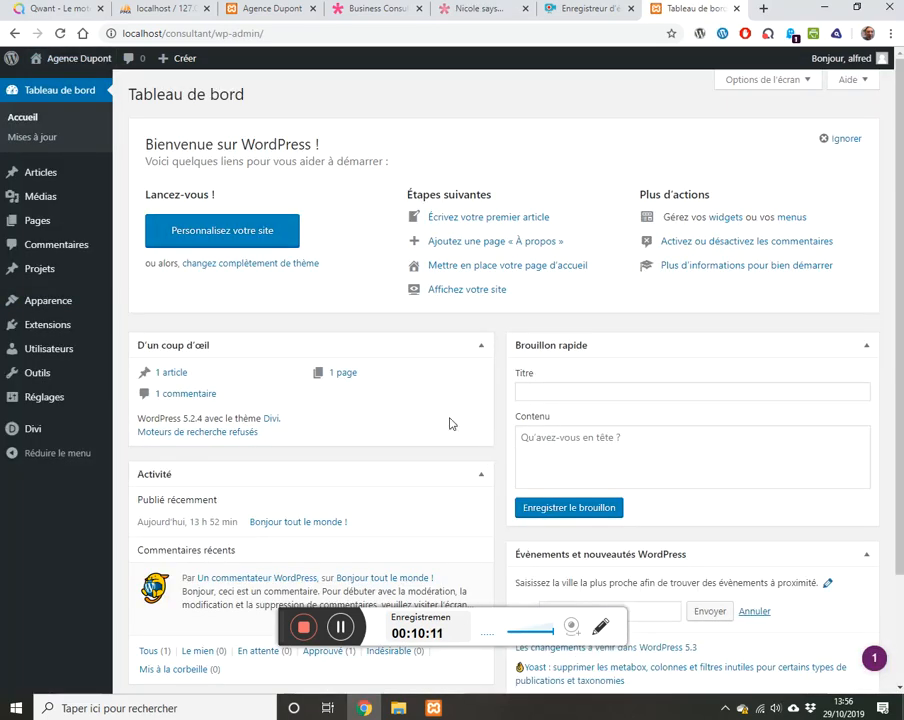
mouse_move(33, 430)
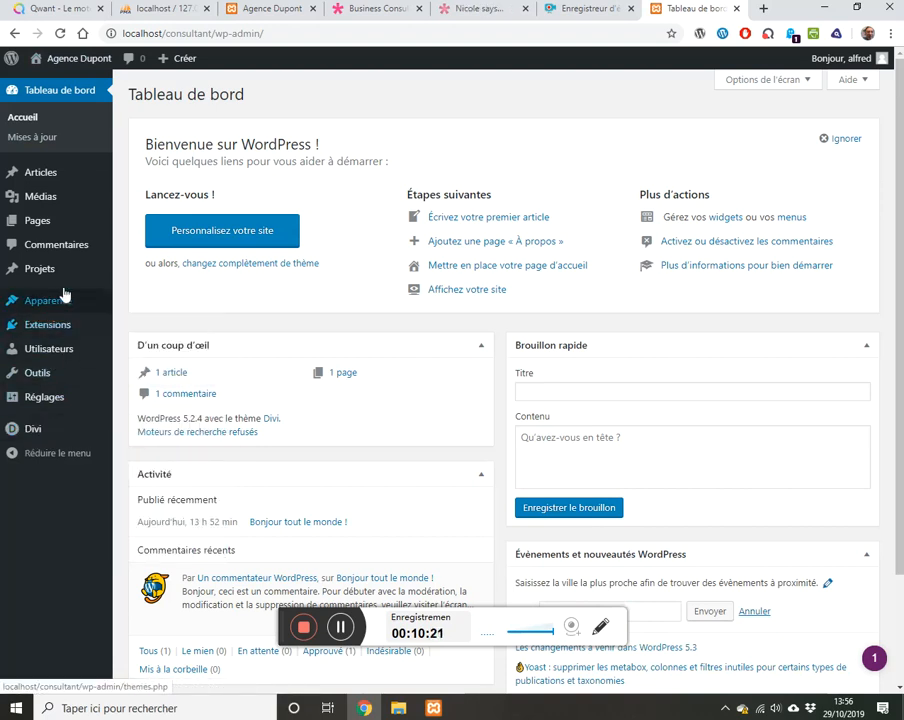
mouse_move(65, 268)
mouse_move(42, 228)
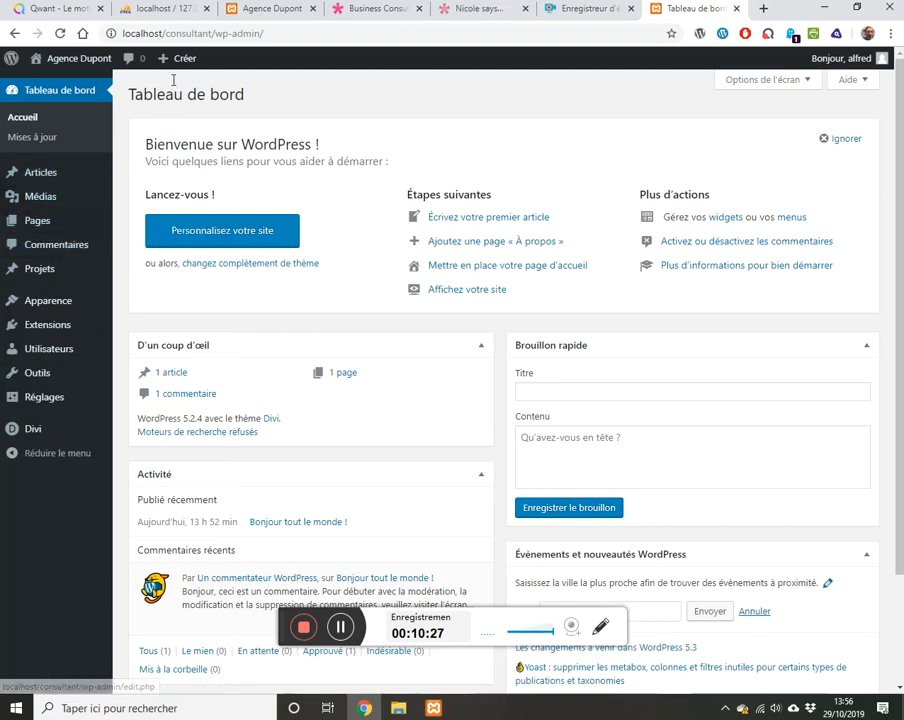
mouse_move(193, 55)
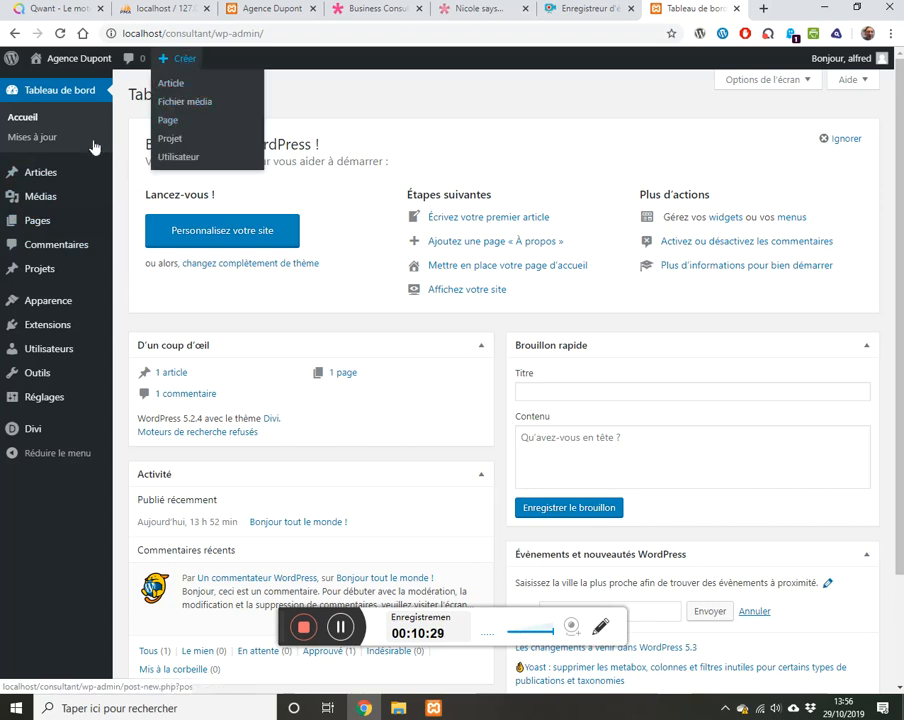
mouse_move(36, 225)
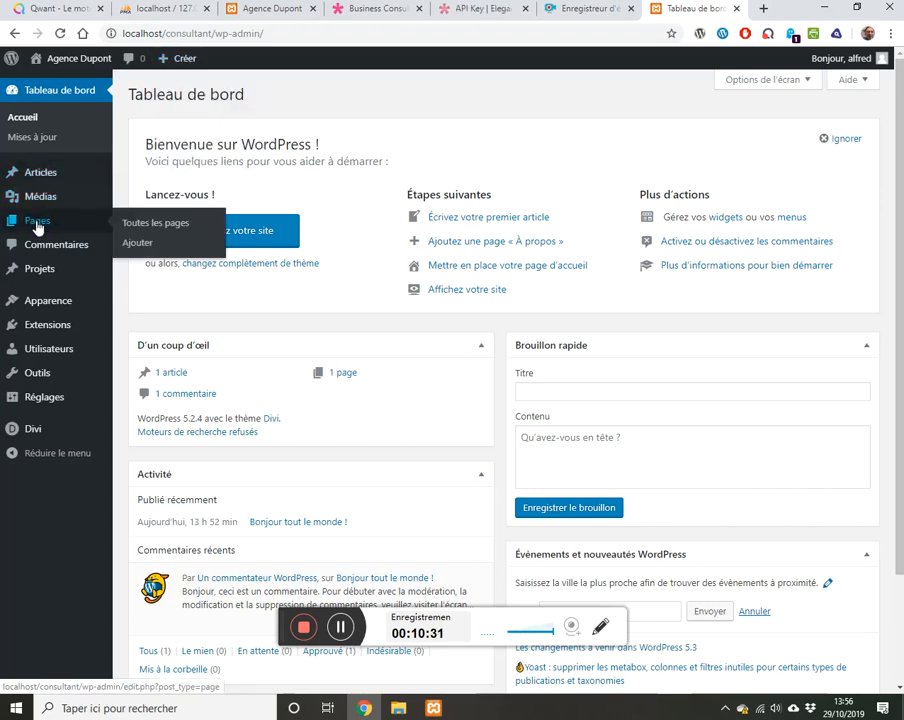
Step: Add a new page and launch the Divi Builder on it, past the welcome screen
left_click(138, 247)
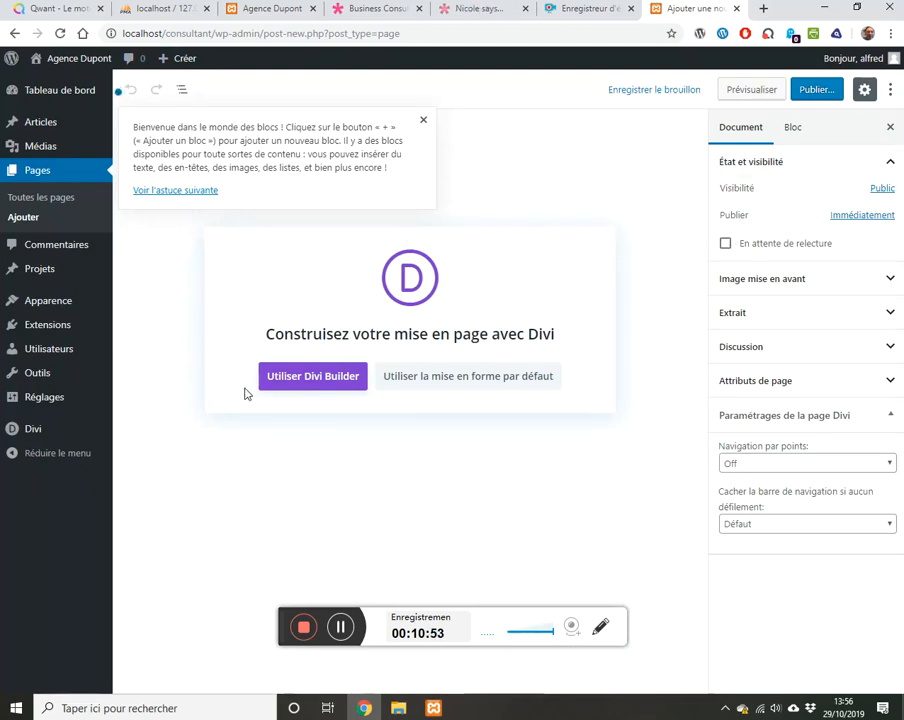
left_click(304, 381)
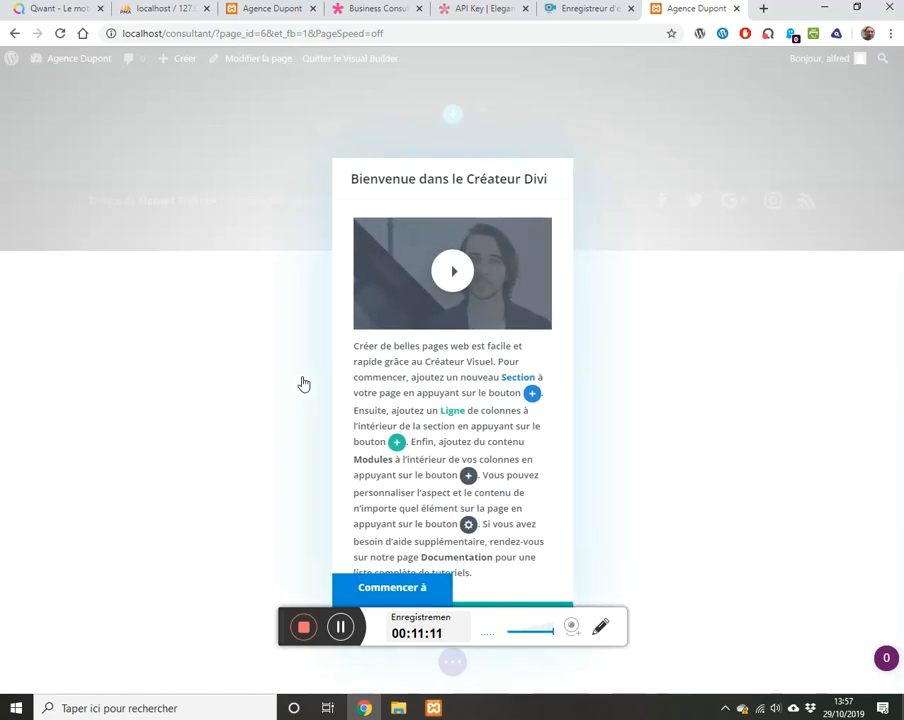
left_click(394, 588)
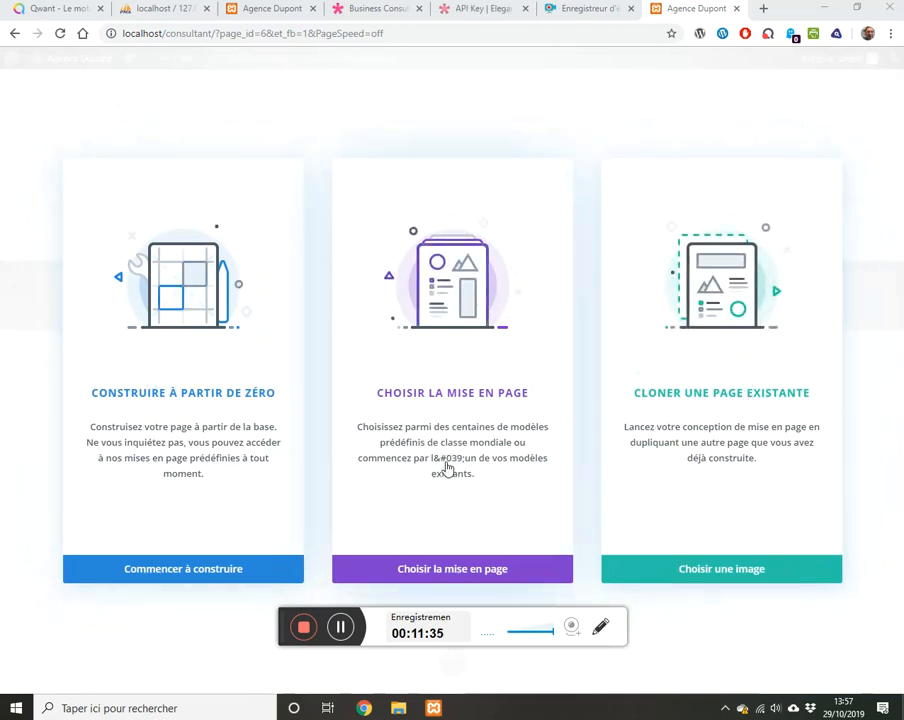
Step: Open the predefined layout library and browse down to the Business Consultant pack
left_click(452, 570)
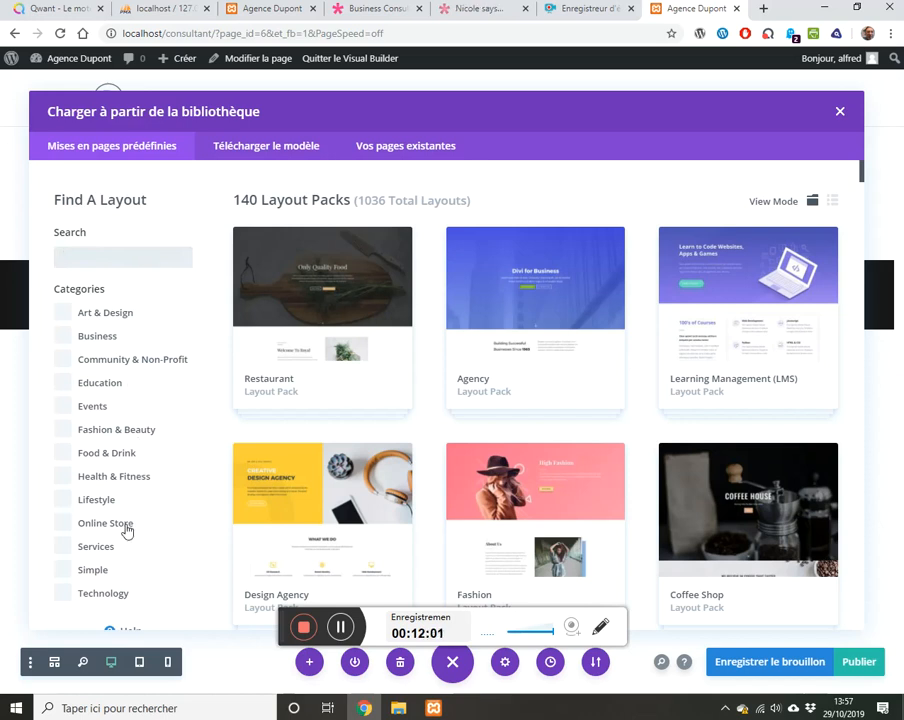
scroll(168, 505, "down", 2)
scroll(158, 495, "up", 1)
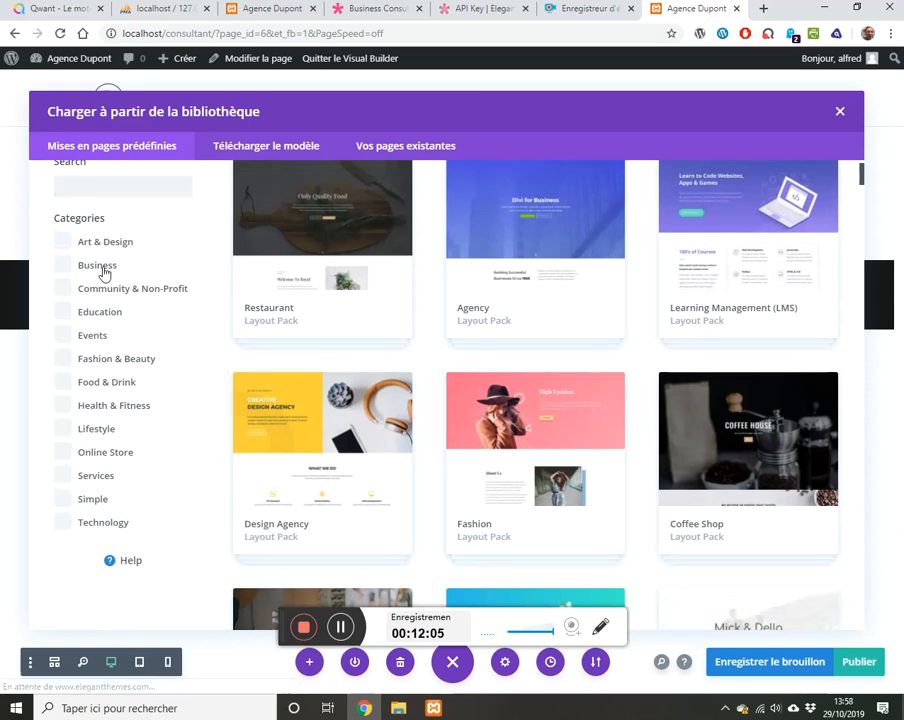
left_click(63, 268)
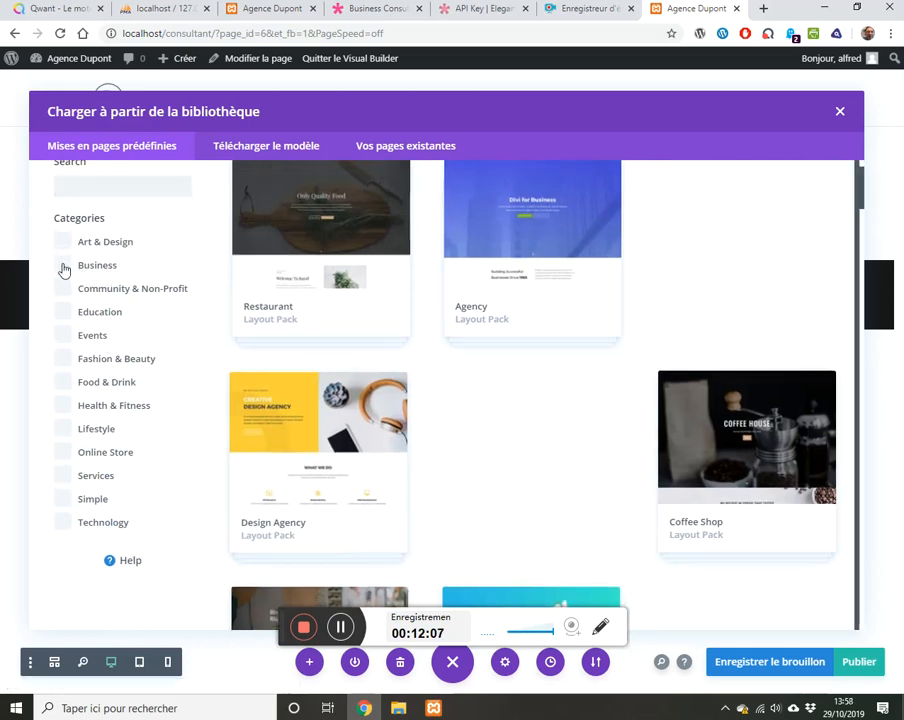
left_click(63, 268)
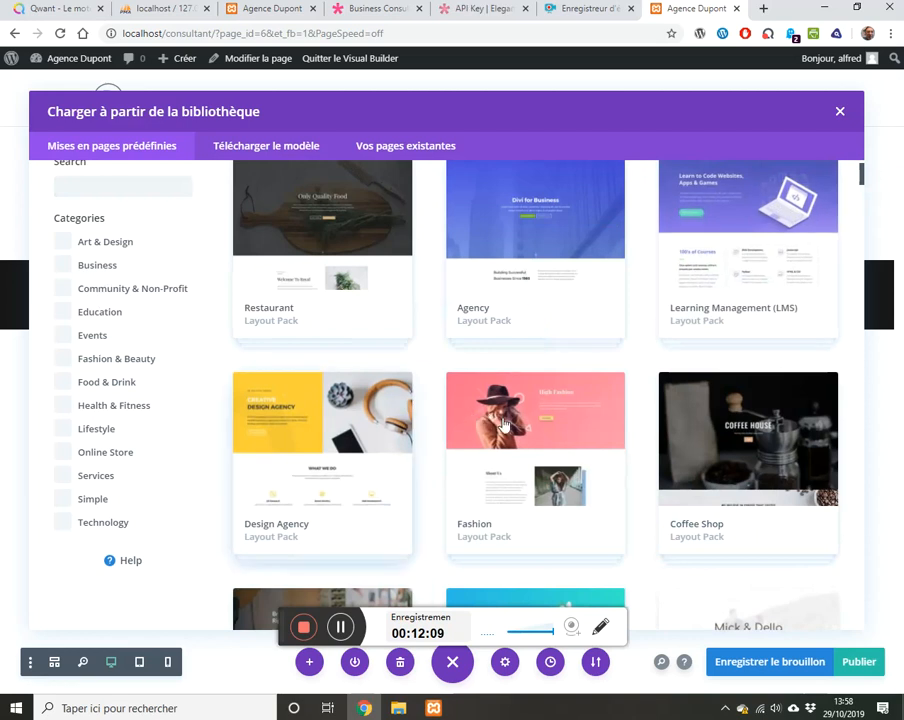
scroll(525, 420, "down", 3)
scroll(528, 425, "down", 5)
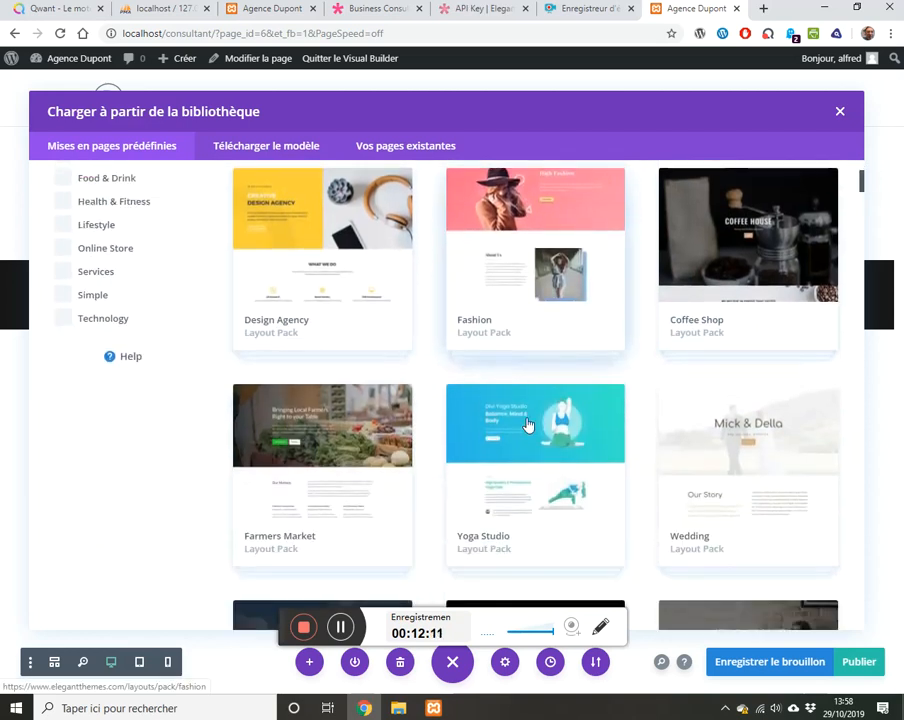
scroll(528, 426, "down", 3)
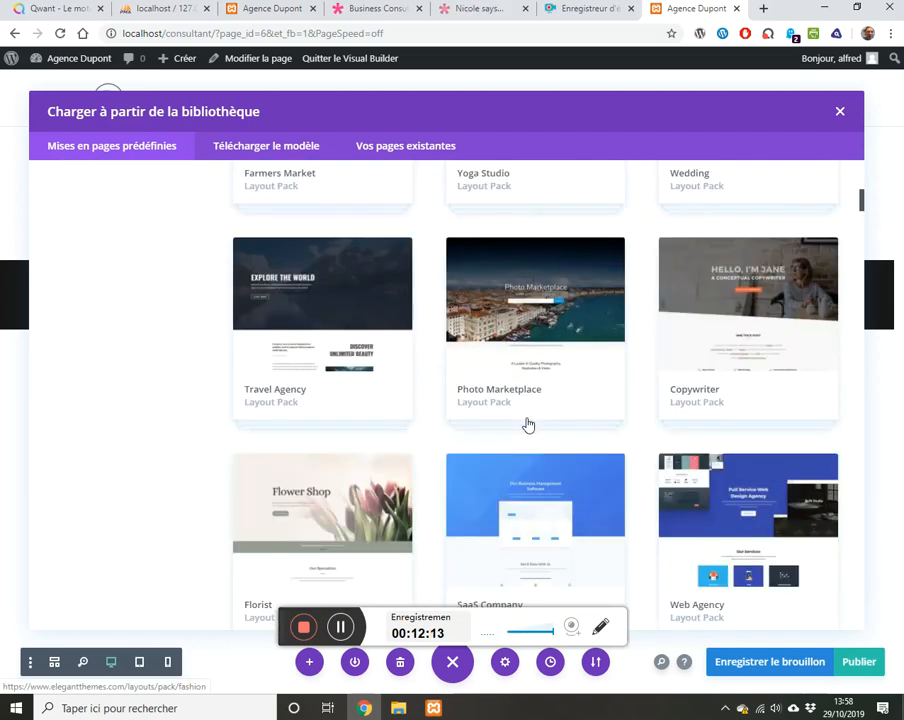
scroll(528, 425, "down", 3)
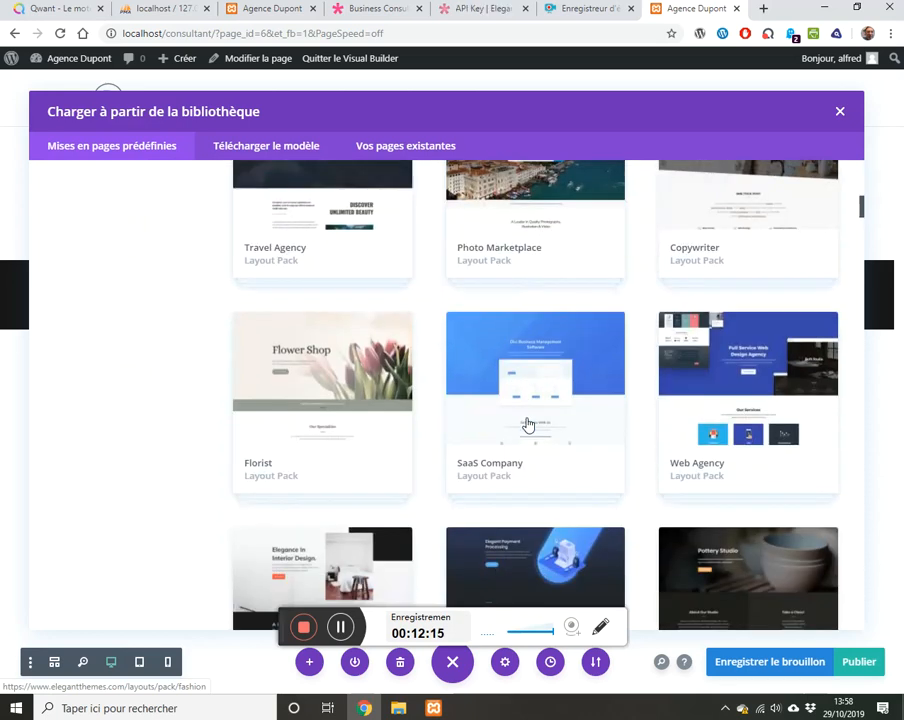
scroll(528, 425, "down", 3)
scroll(528, 425, "down", 3)
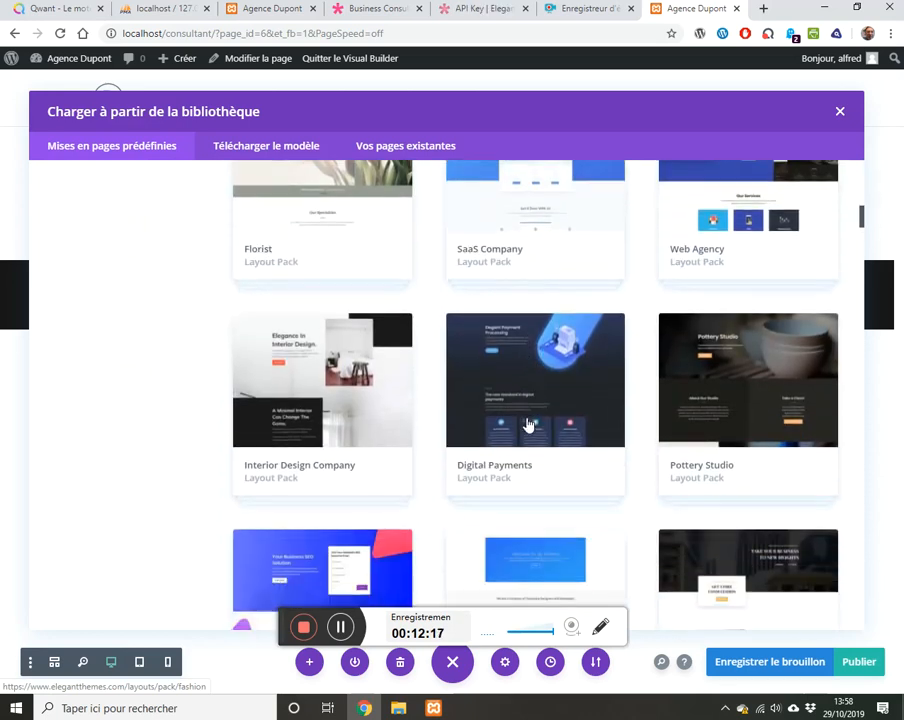
scroll(528, 425, "down", 4)
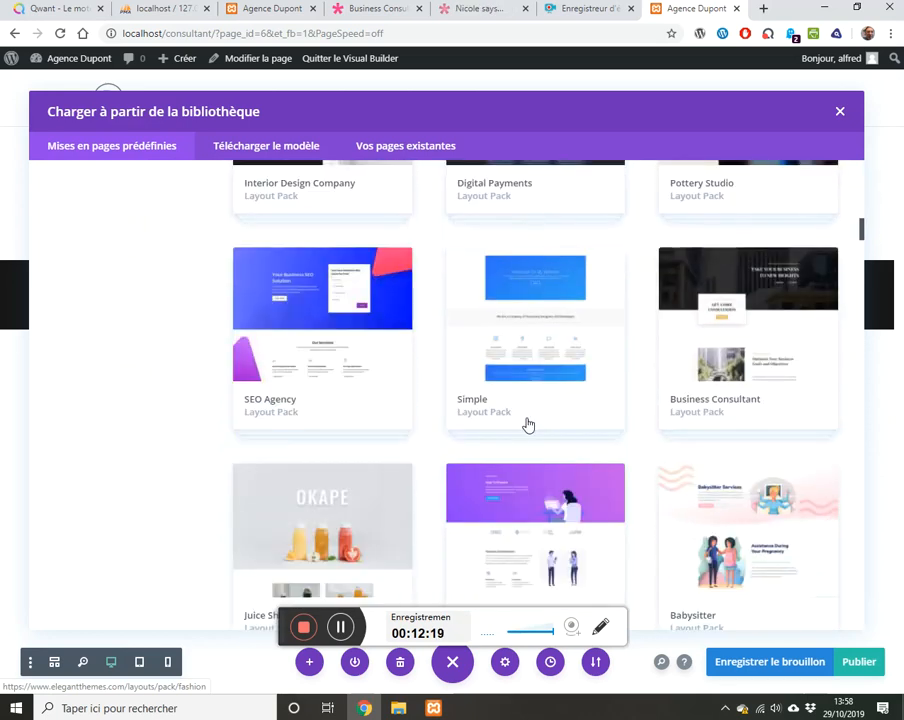
Step: Open the Business Consultant pack and view its live demo in a new tab
left_click(718, 409)
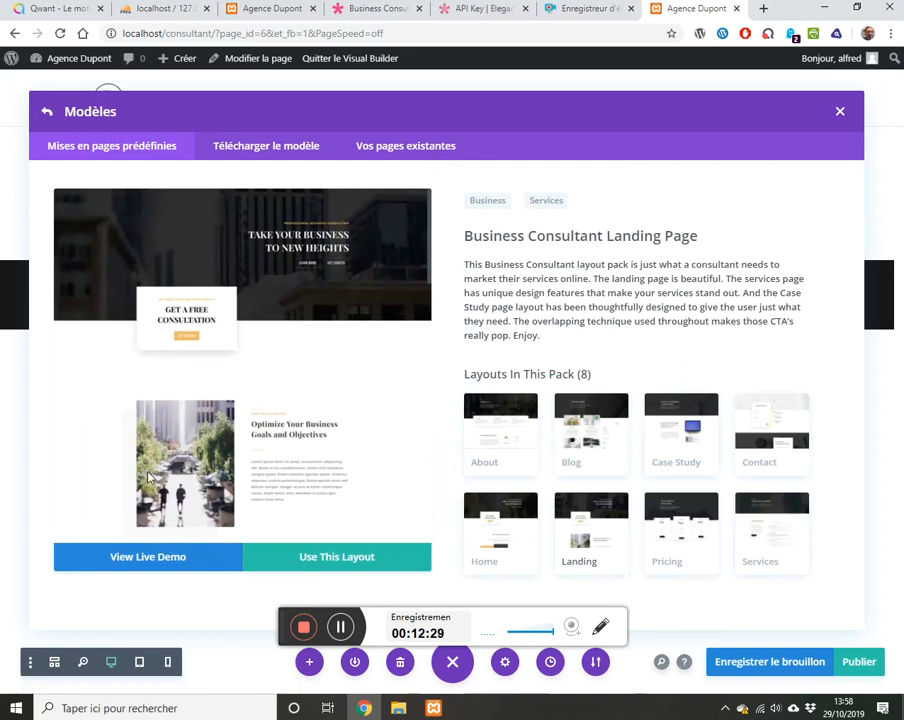
left_click(137, 562)
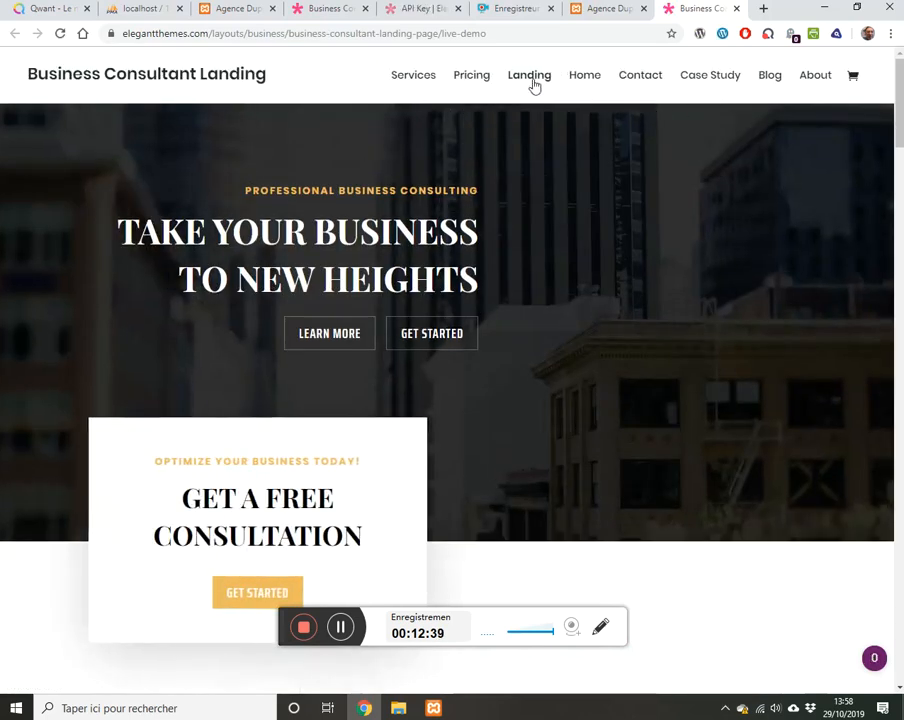
Step: Browse another page of the live demo, then return to the Agence Dupont layout library
left_click(458, 76)
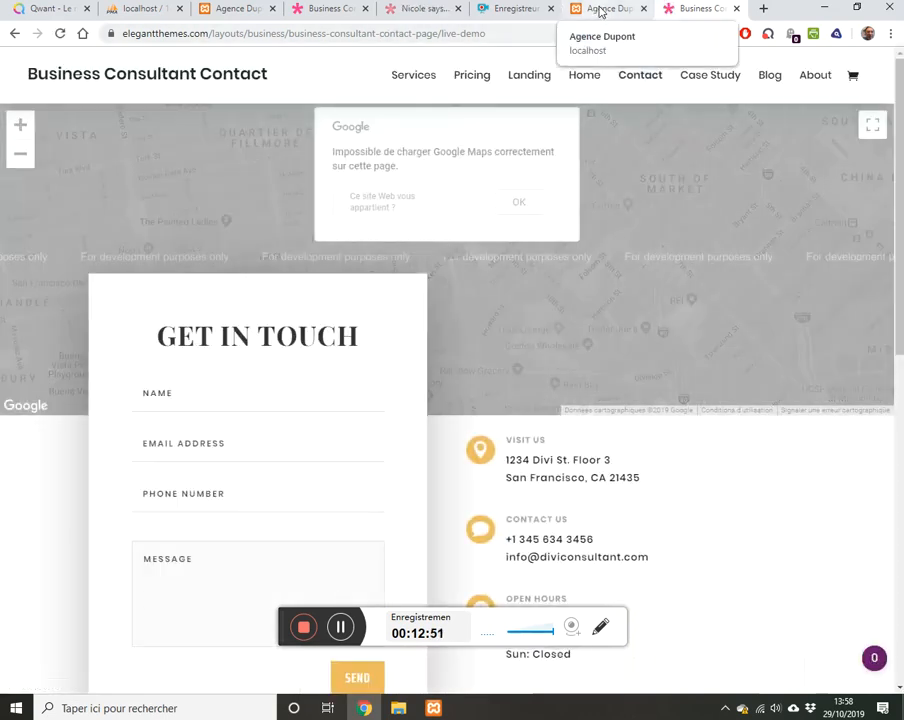
left_click(600, 12)
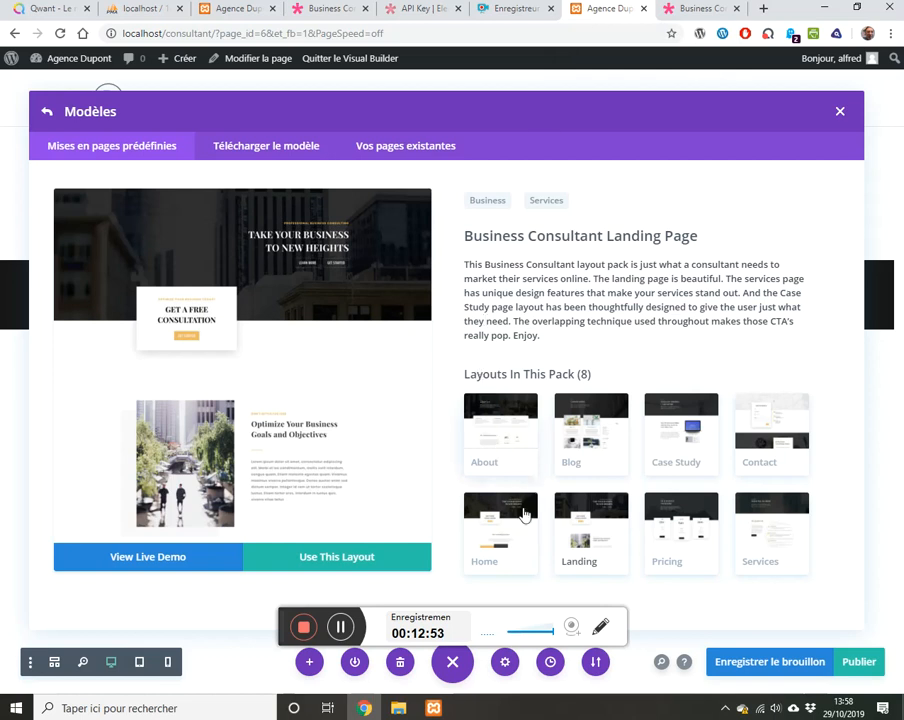
Step: Select the Business Consultant Home layout and apply it to the page
left_click(503, 540)
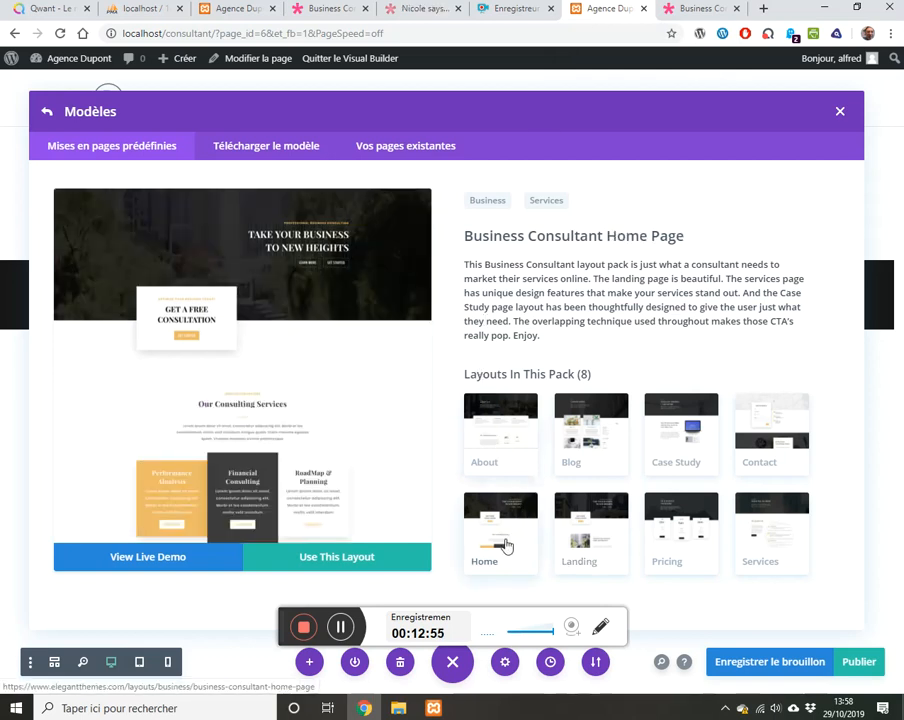
left_click(335, 560)
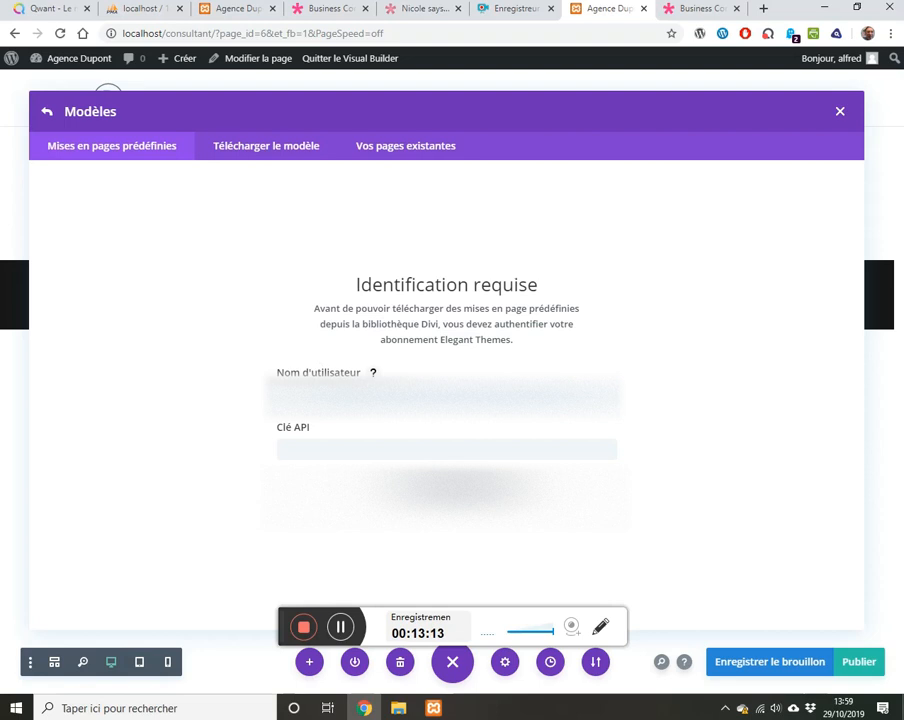
Step: Copy the account's API key from the Elegant Themes API keys page and return to WordPress
left_click(311, 12)
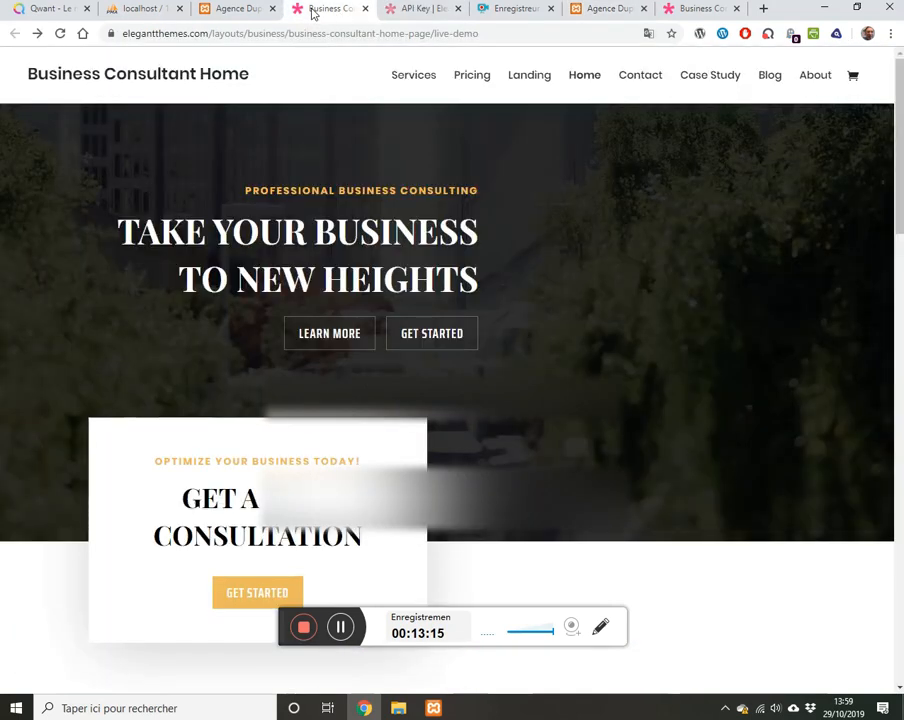
left_click(394, 10)
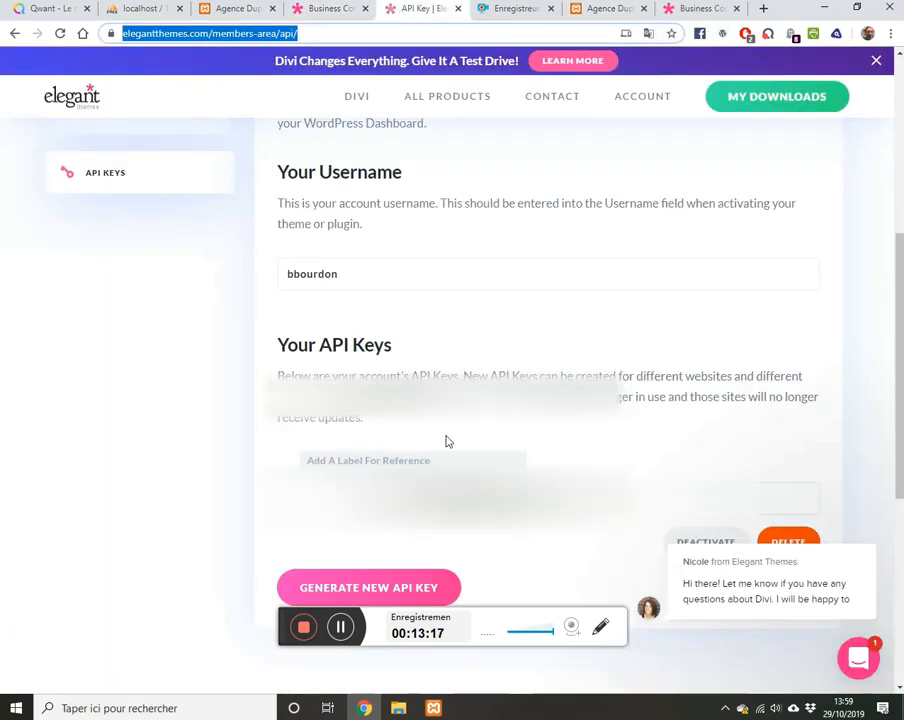
left_click(558, 476)
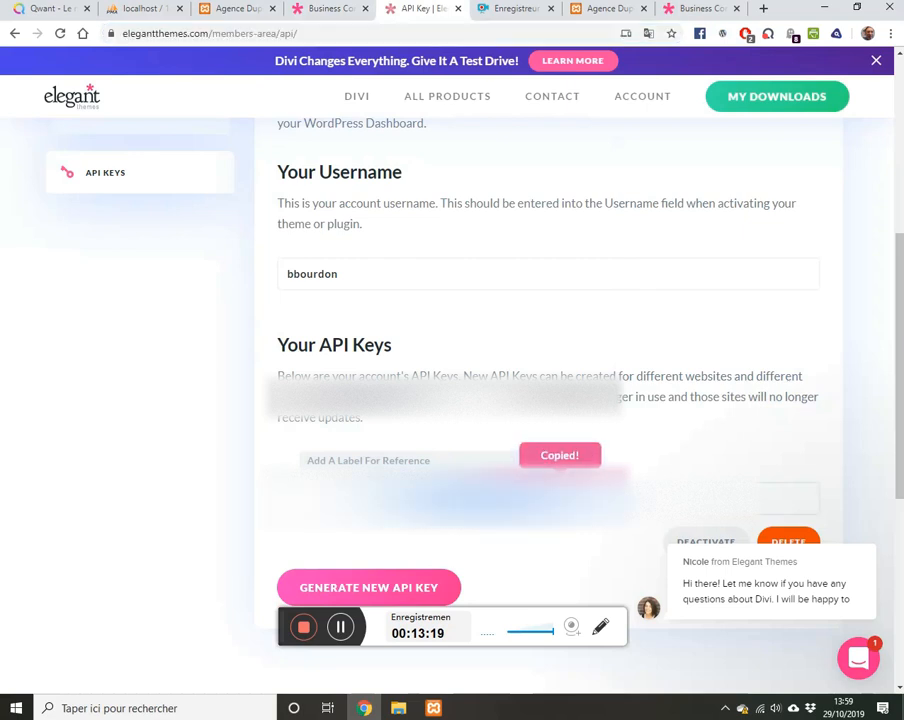
left_click(620, 12)
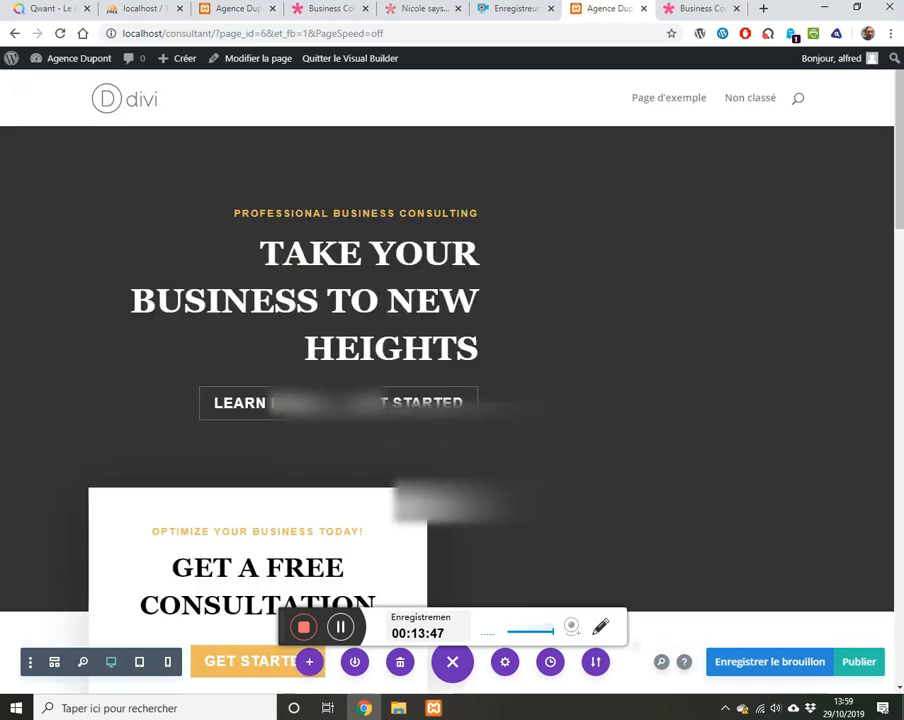
scroll(347, 367, "down", 5)
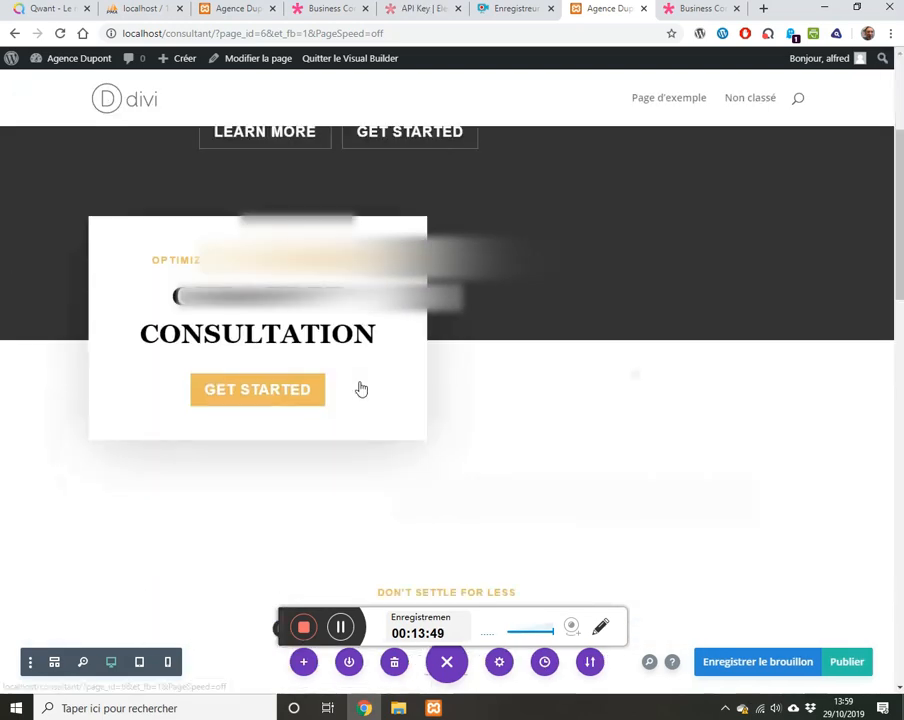
scroll(359, 381, "down", 8)
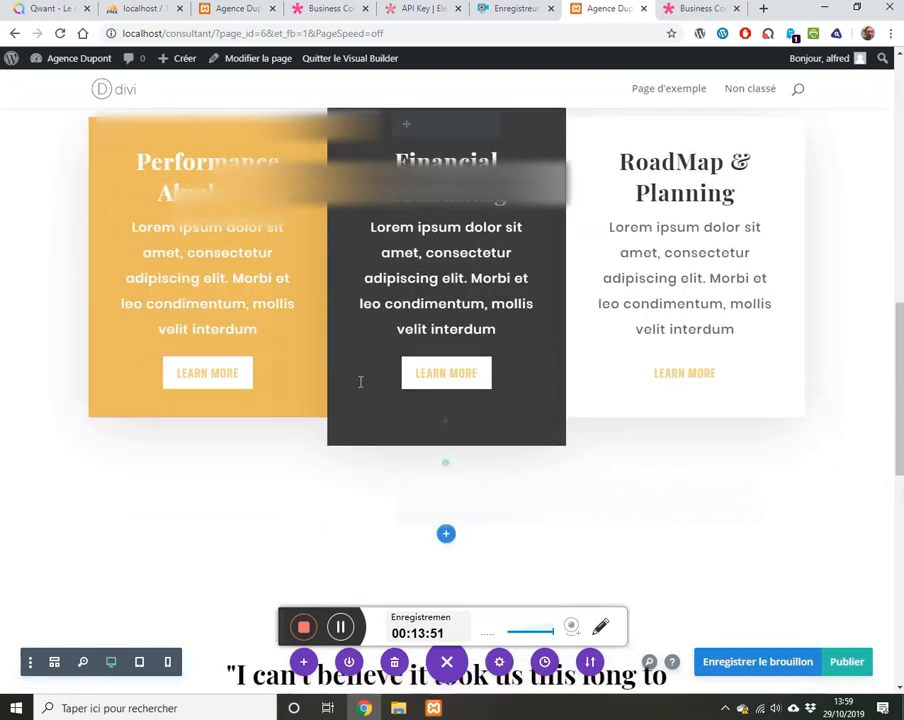
scroll(359, 381, "down", 4)
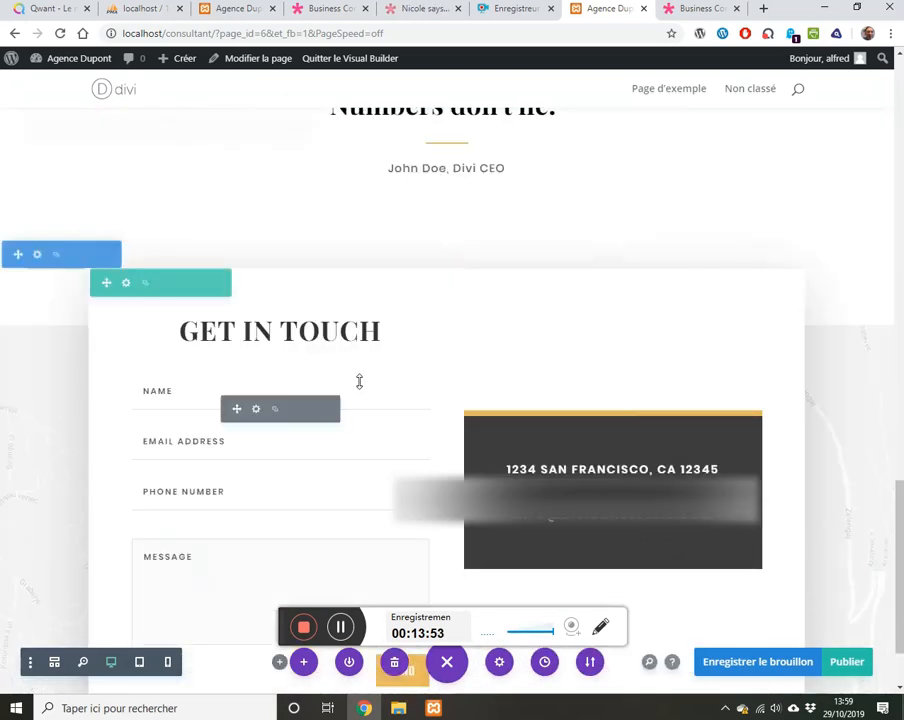
scroll(360, 382, "up", 10)
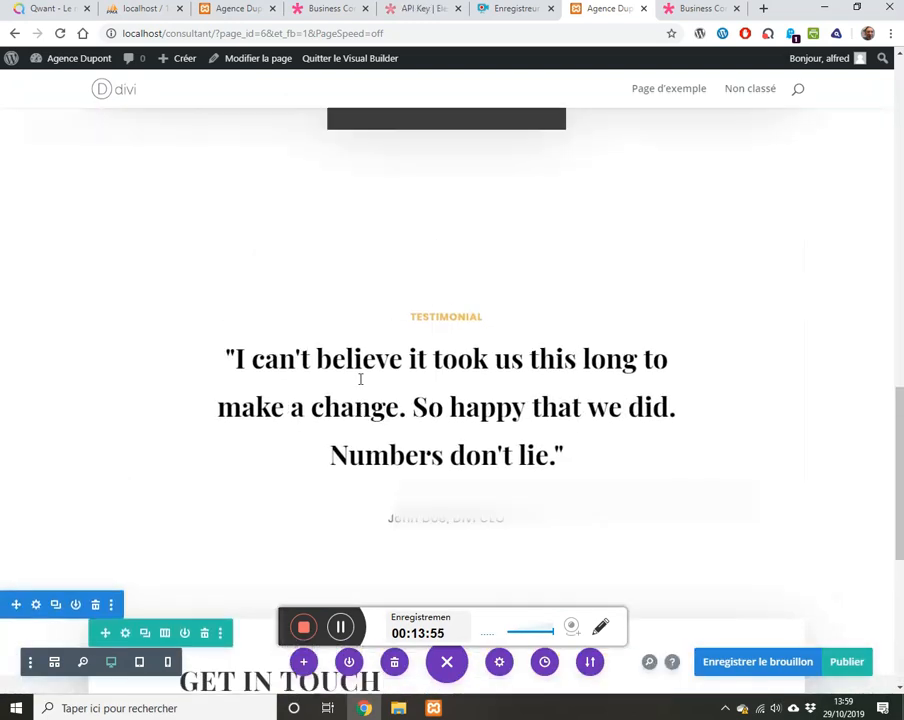
scroll(359, 379, "up", 5)
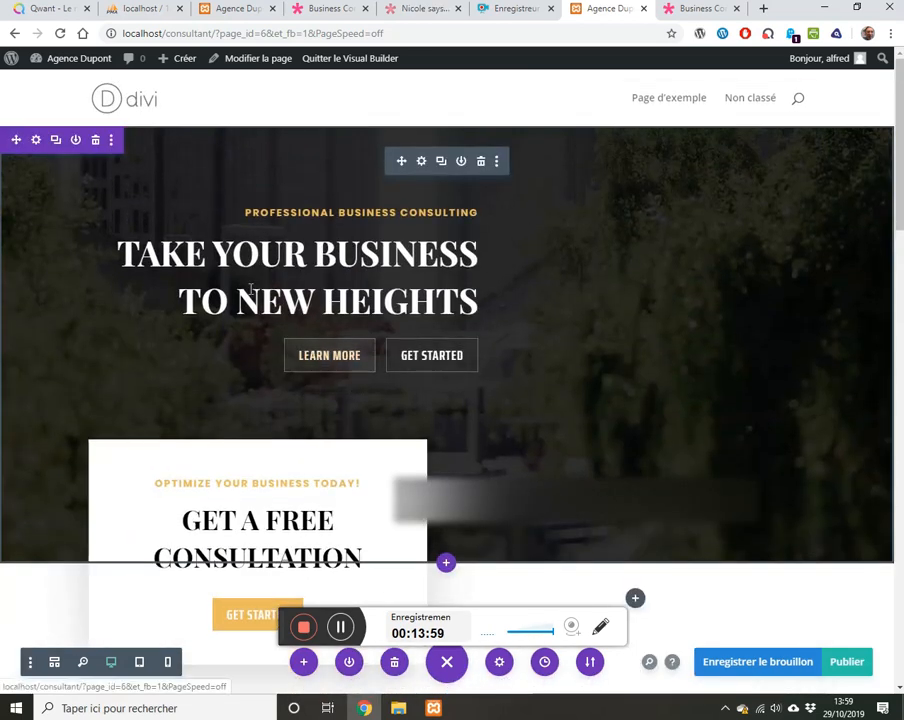
Step: Replace the hero headline text with 'LANCEZ VOTRE AFFAIRE !'
left_click_drag(131, 252, 472, 305)
key("BackSpace")
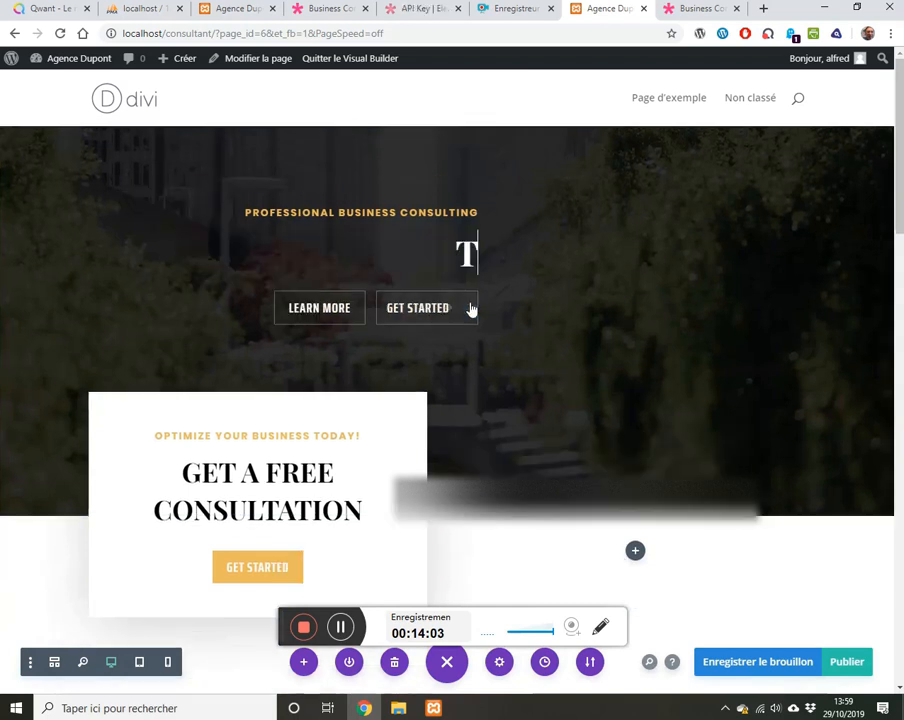
key("BackSpace")
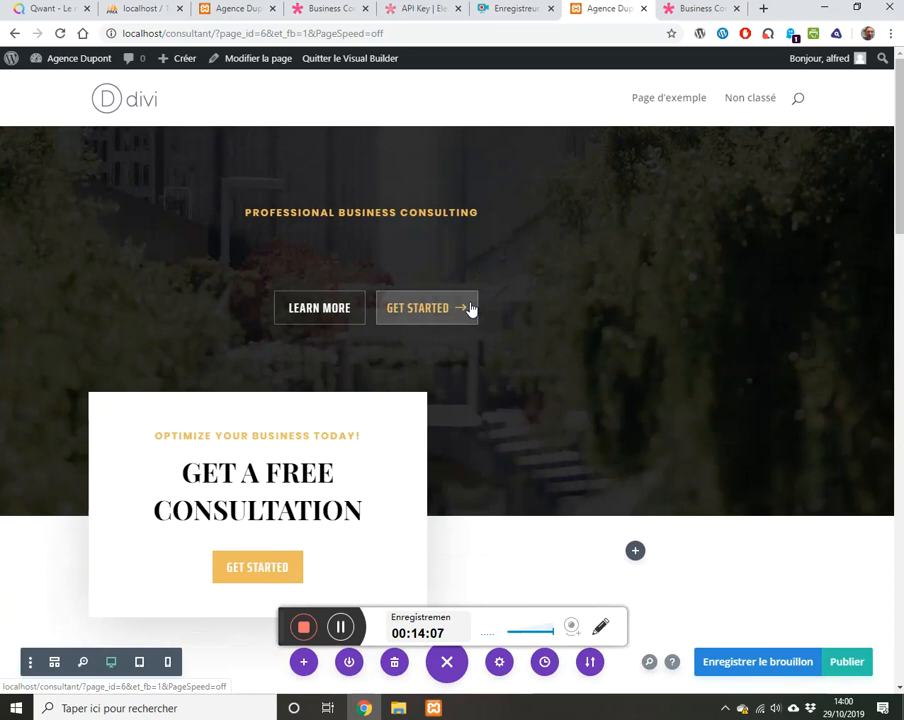
type("LA")
key("BackSpace")
key("BackSpace")
type("LA")
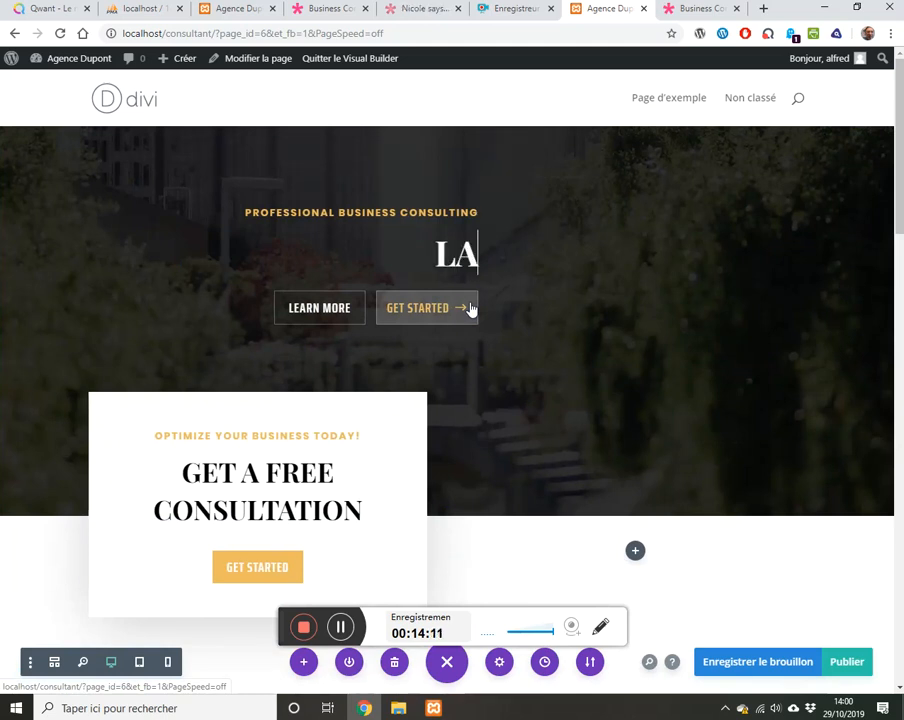
type("NCEZ ")
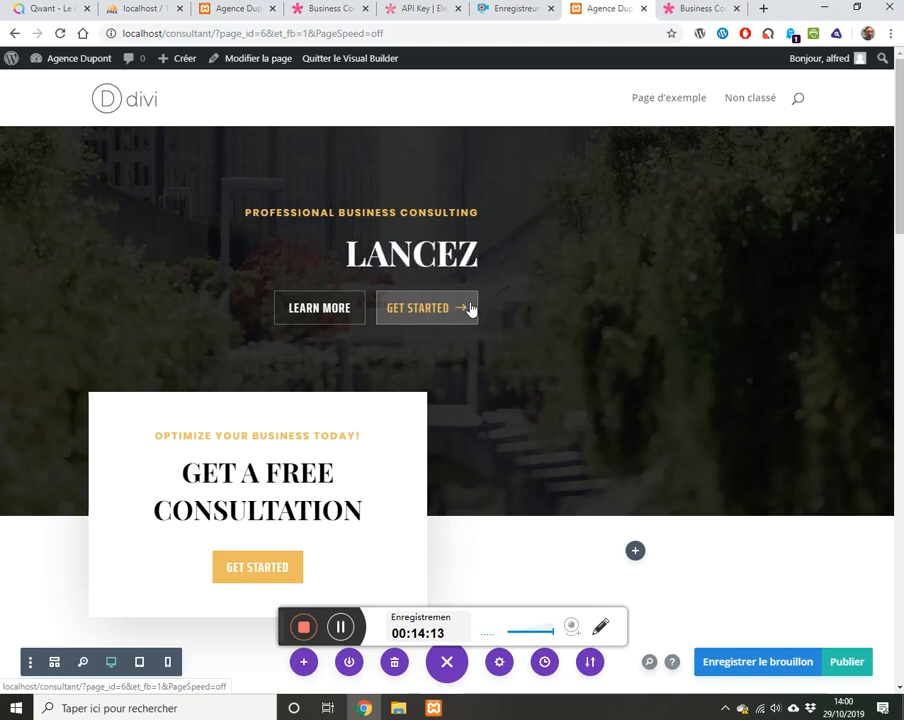
type("V")
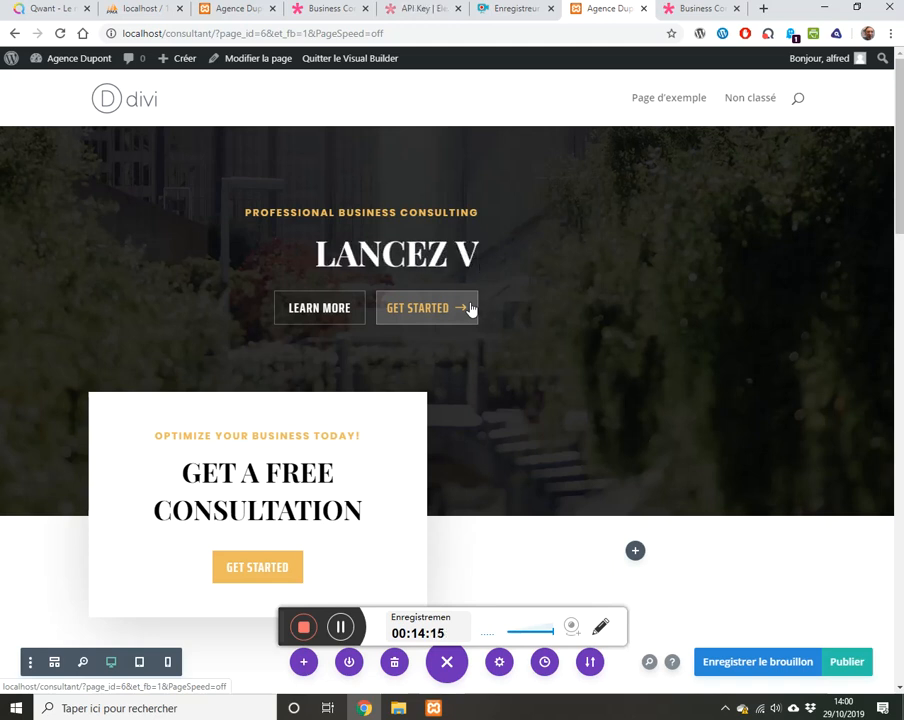
type("OTRE ")
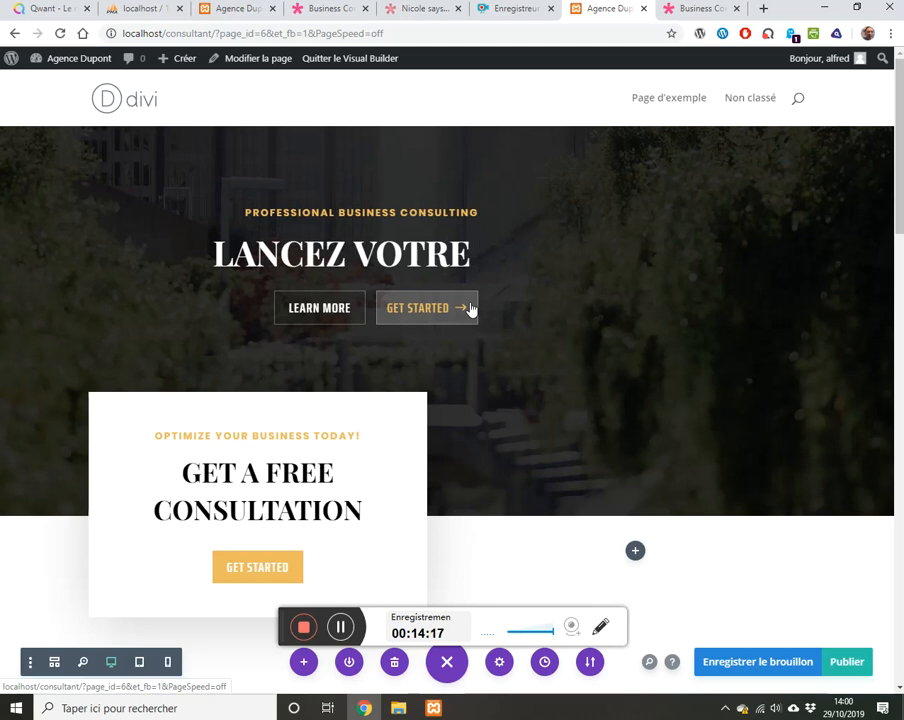
type("AFFAIRE")
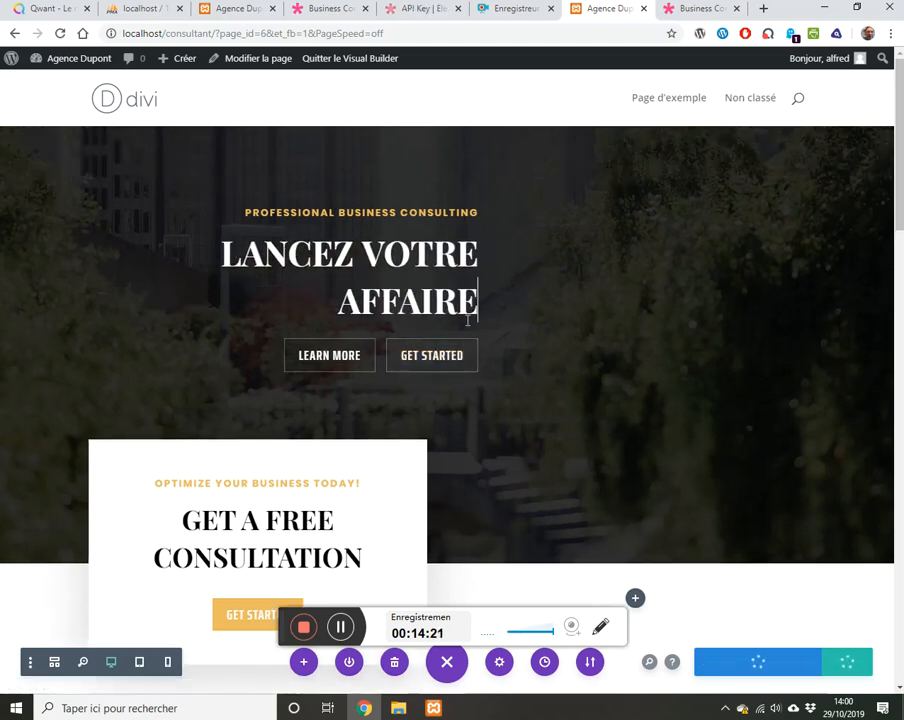
type(" !")
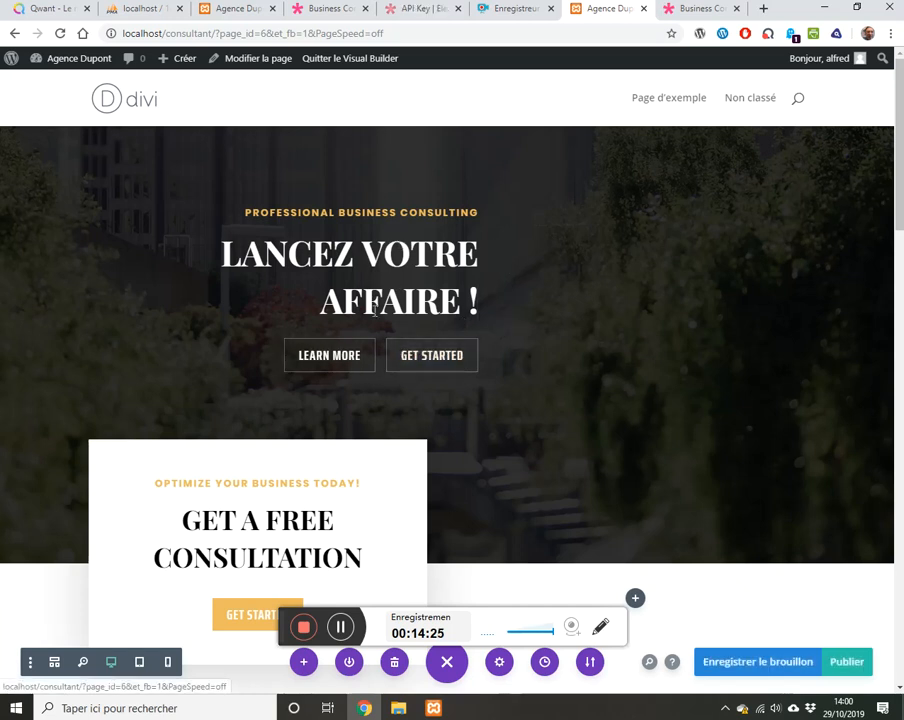
Step: Delete the Testimonial section from the page
scroll(492, 408, "down", 5)
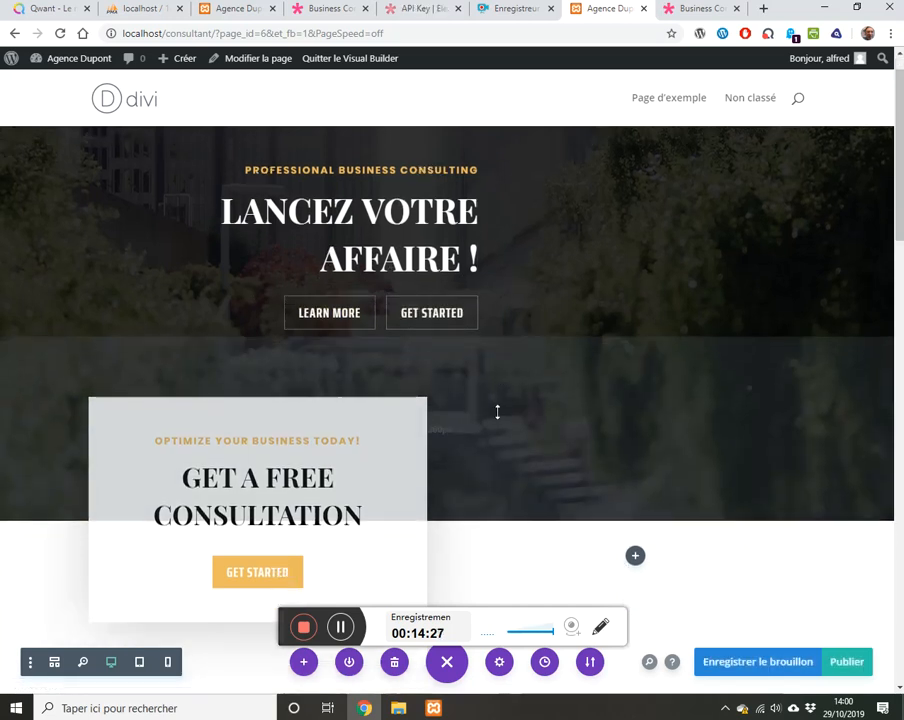
scroll(493, 434, "down", 10)
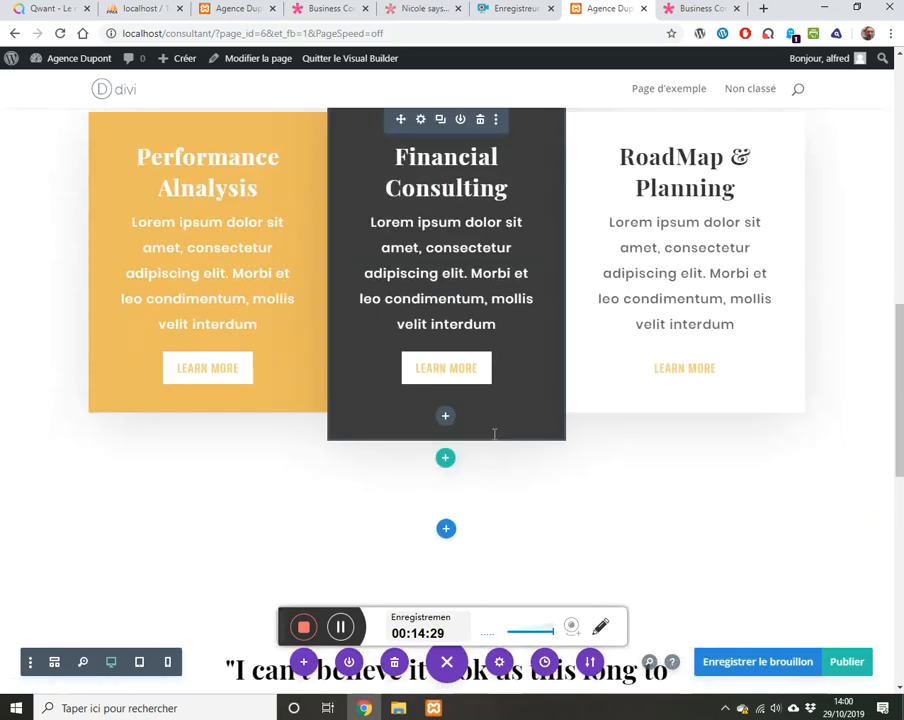
scroll(488, 428, "down", 2)
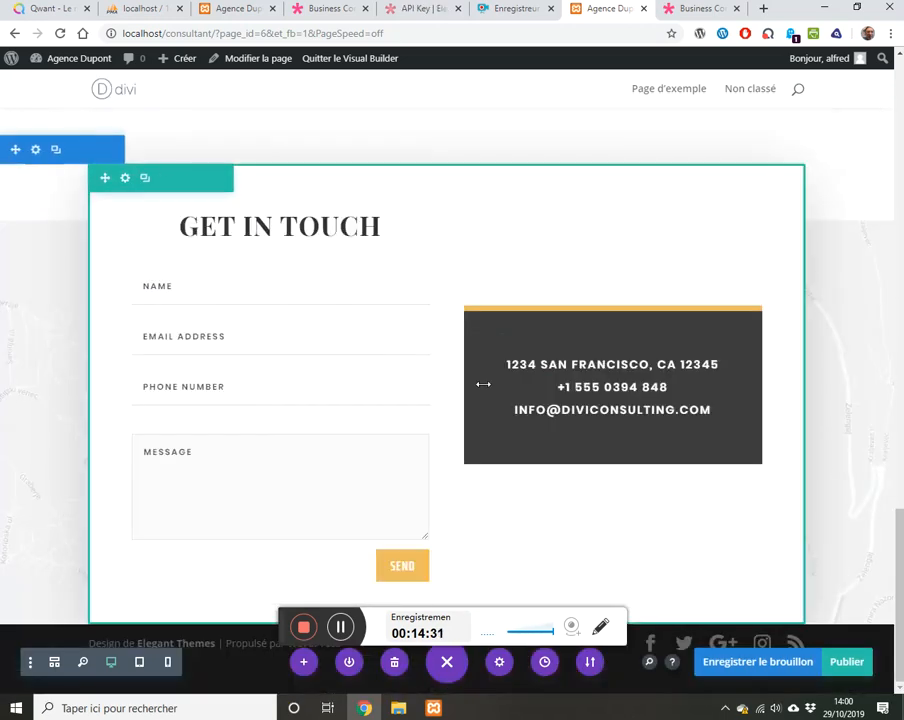
scroll(478, 380, "up", 4)
scroll(474, 366, "up", 3)
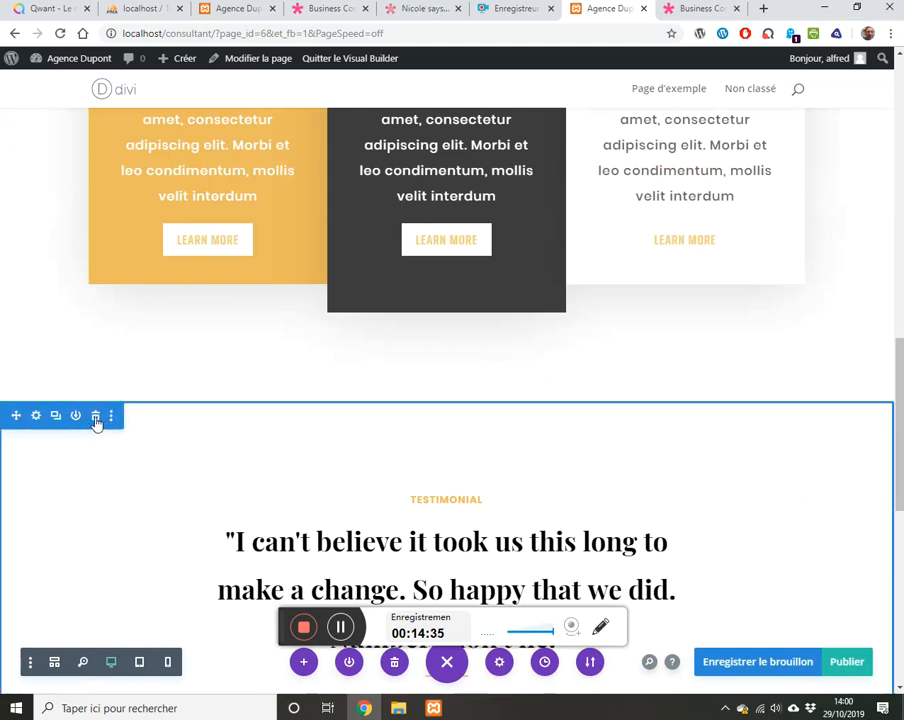
left_click(95, 417)
Step: Save the page as a draft
scroll(287, 401, "down", 2)
scroll(291, 397, "up", 4)
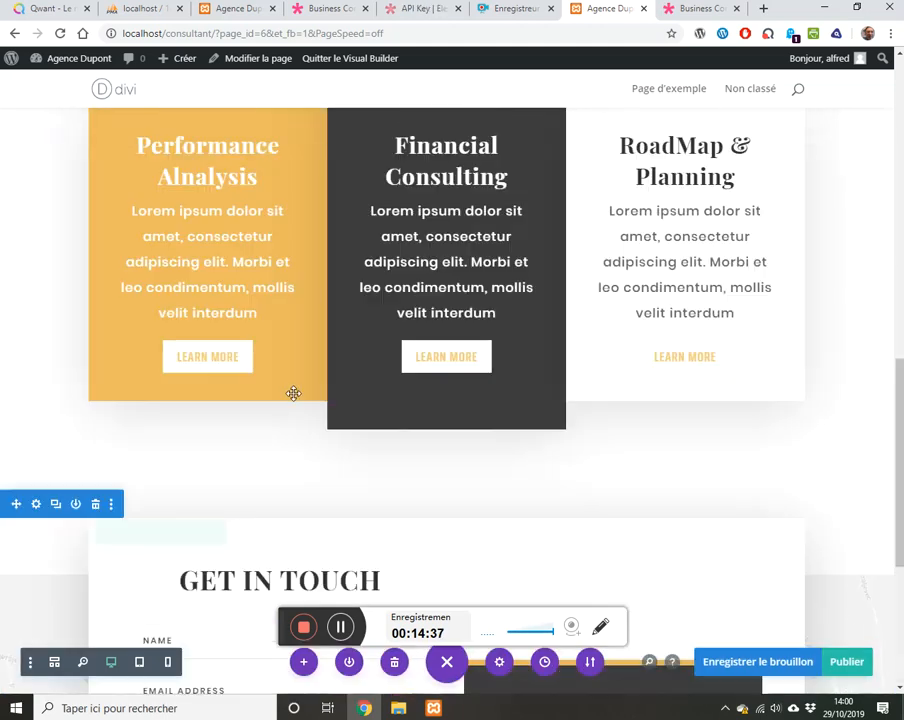
left_click(752, 665)
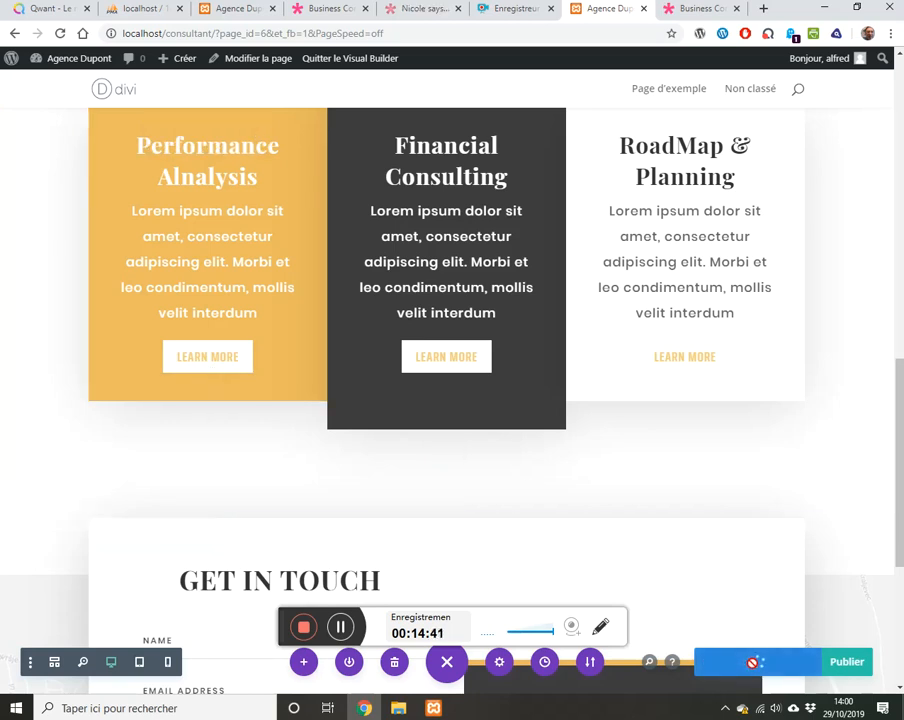